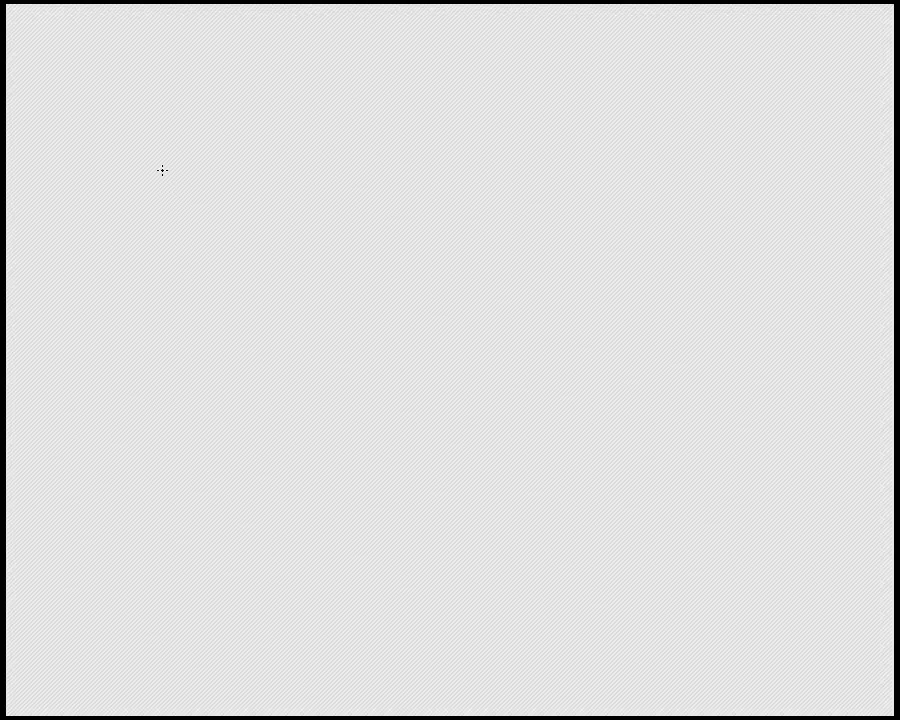
Step: Handwrite the word 'Mari' in red on the blank board
drag(152, 185, 205, 187)
mouse_move(258, 155)
mouse_down()
mouse_move(261, 181)
mouse_move(305, 150)
mouse_up()
drag(322, 145, 322, 173)
drag(210, 225, 213, 256)
Step: Handwrite 'Belajar' in red on the line below
drag(270, 222, 272, 256)
mouse_move(295, 216)
mouse_down()
mouse_move(300, 252)
mouse_move(352, 255)
mouse_up()
drag(381, 218, 357, 279)
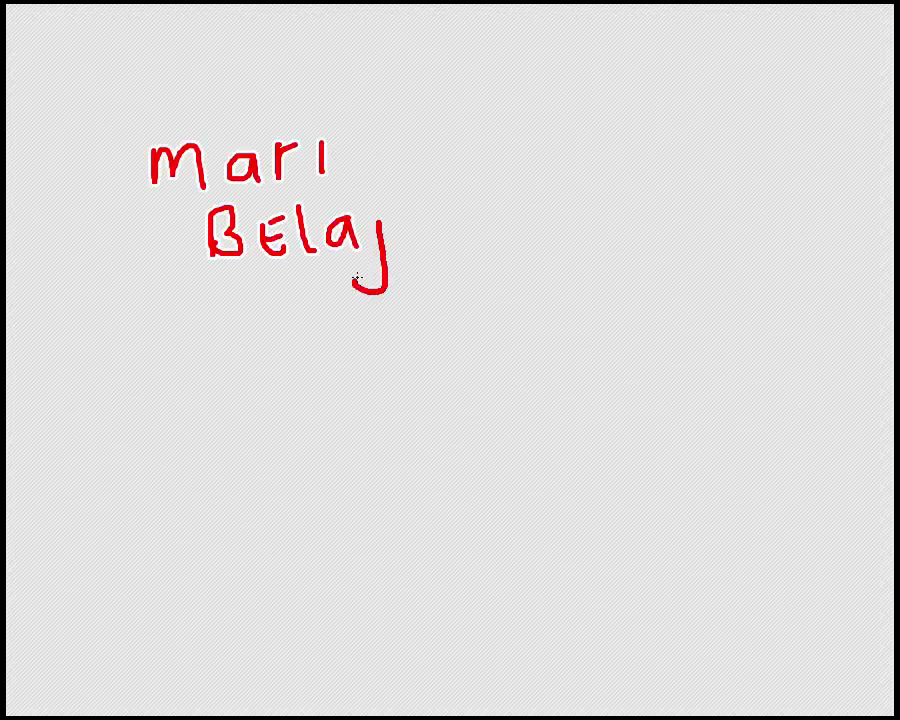
mouse_move(421, 226)
mouse_down()
mouse_move(426, 255)
mouse_move(457, 212)
mouse_up()
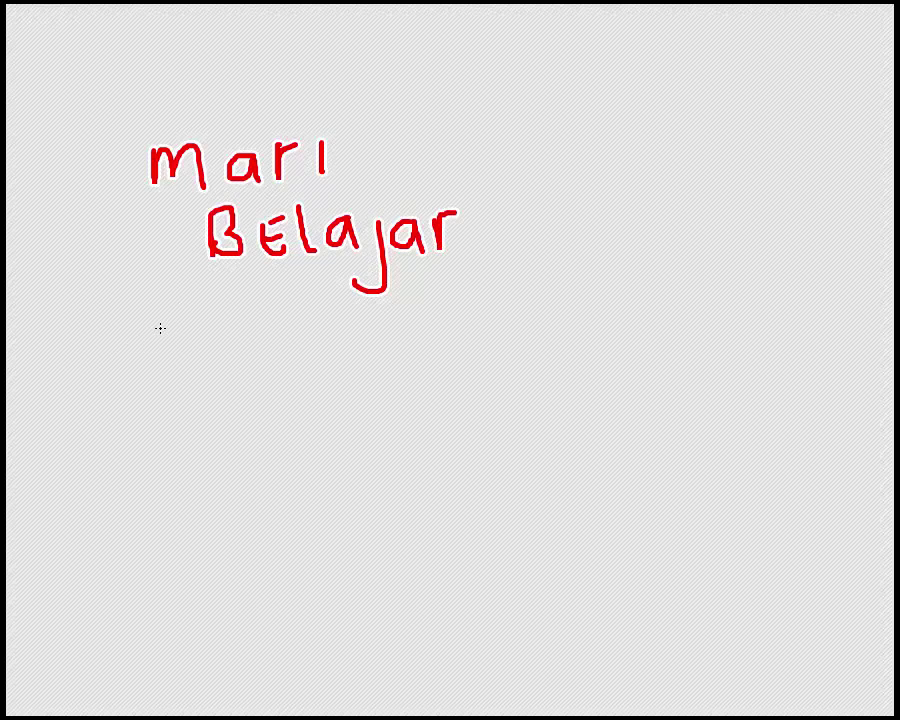
Step: Handwrite 'EXCEL' in red beneath 'Belajar'
drag(222, 322, 227, 364)
drag(262, 325, 290, 355)
drag(345, 325, 348, 362)
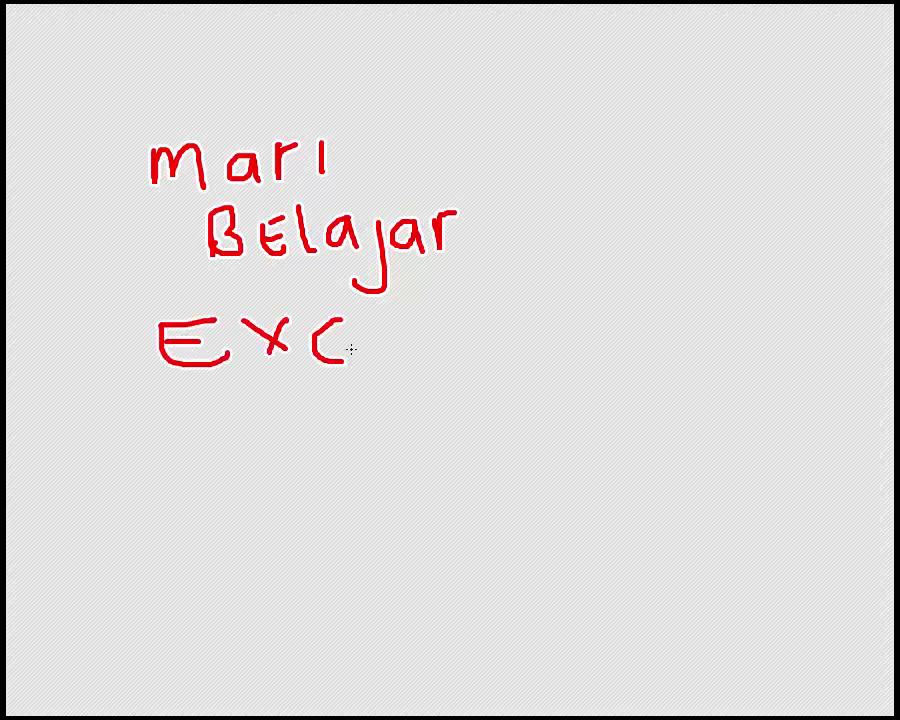
drag(395, 318, 381, 343)
drag(425, 314, 462, 362)
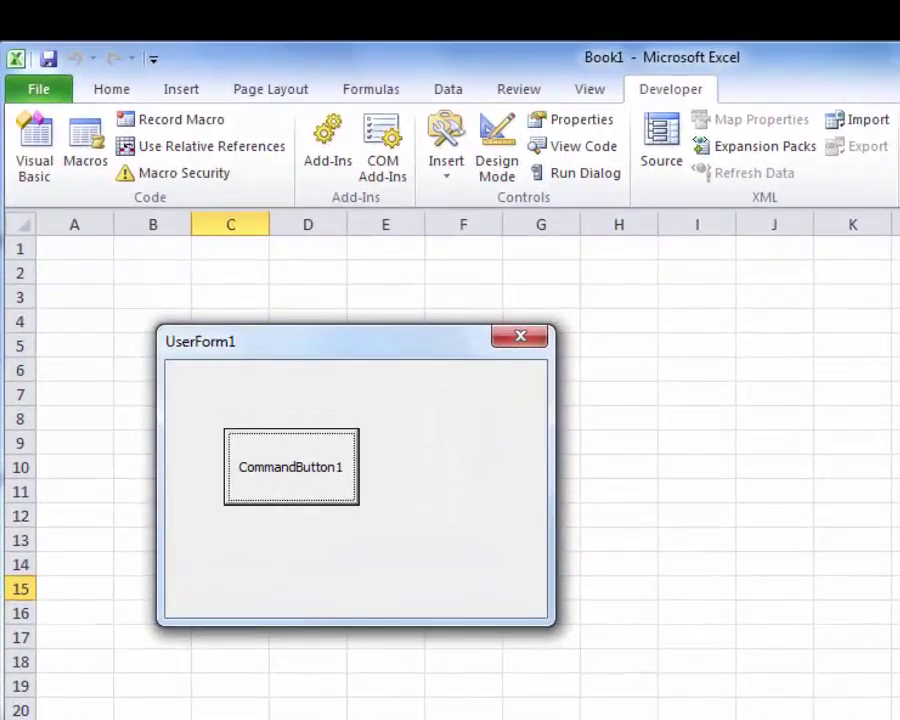
Step: Run the form's button and browse the file picker to Removable Disk (I:)
drag(241, 352, 261, 318)
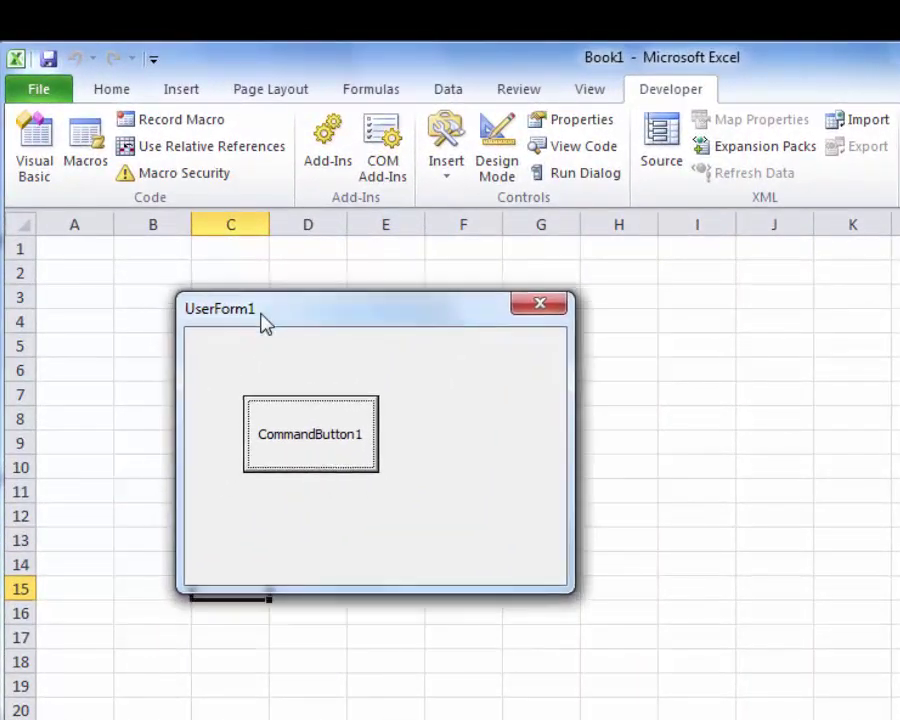
click(311, 441)
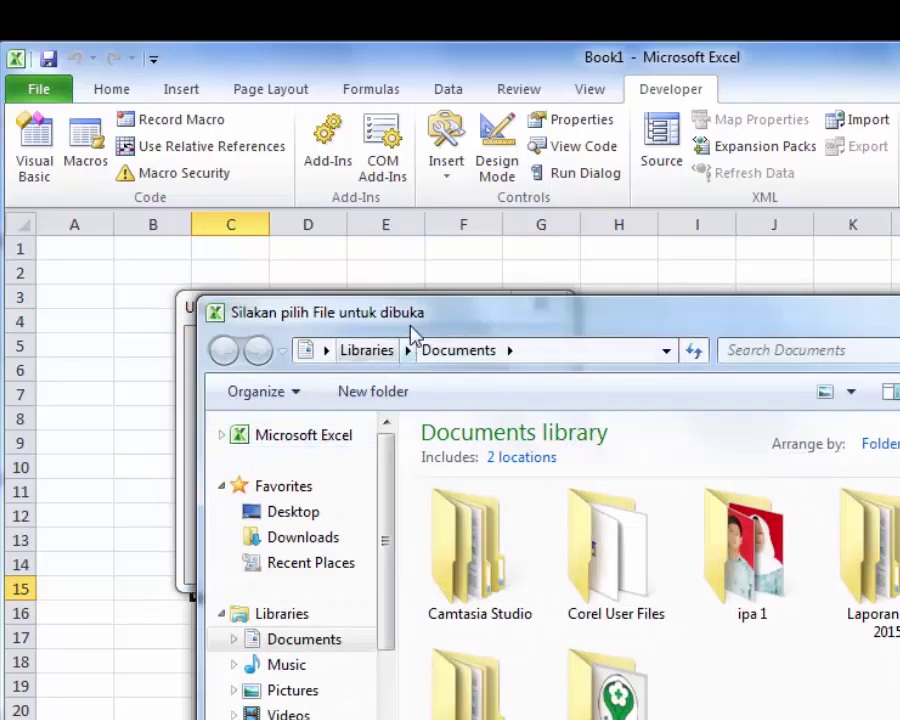
drag(410, 323, 445, 305)
click(346, 618)
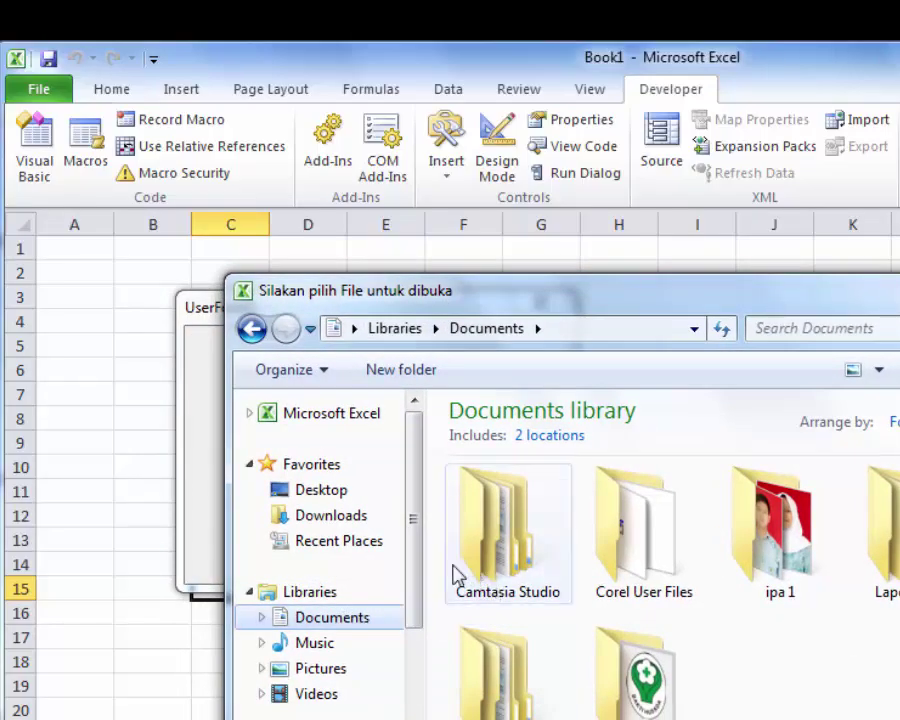
scroll(360, 690, down, 3)
click(346, 686)
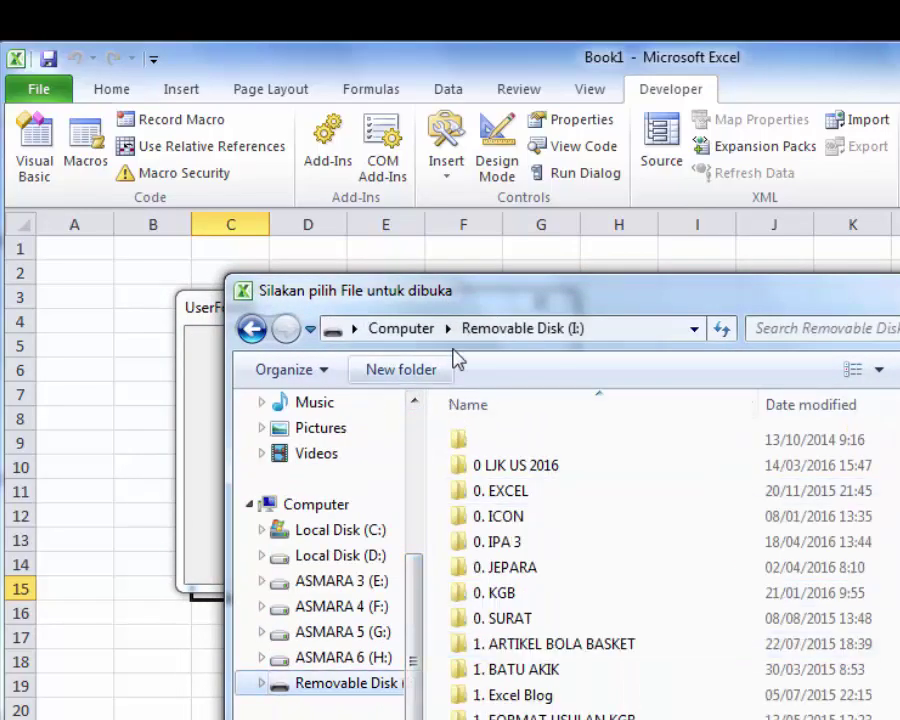
Step: Select and open the PPh21 workbook, then close the running UserForm1
drag(492, 302, 498, 329)
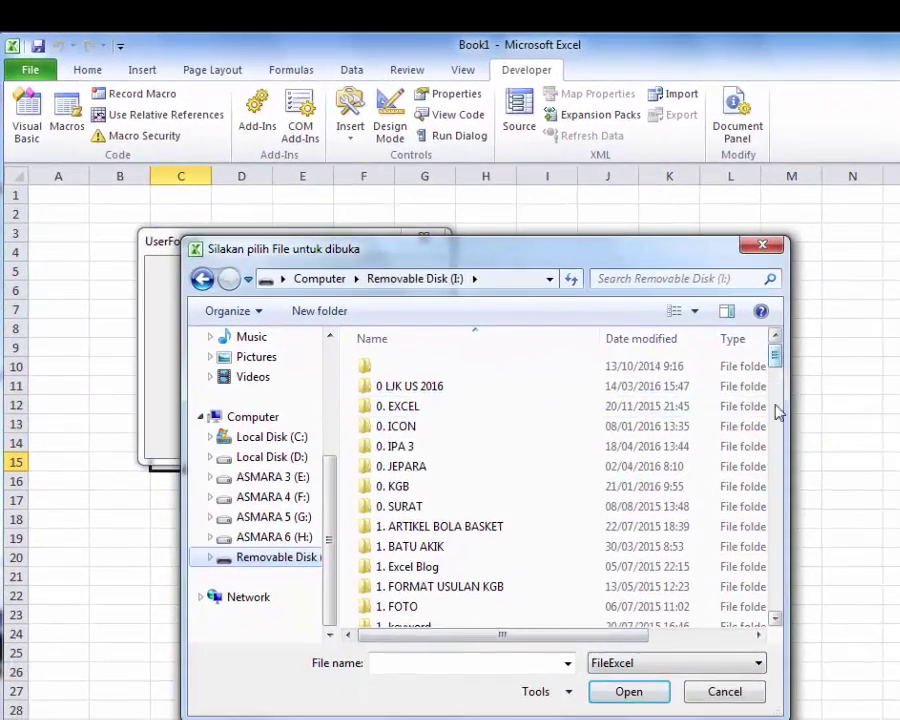
drag(833, 442, 848, 598)
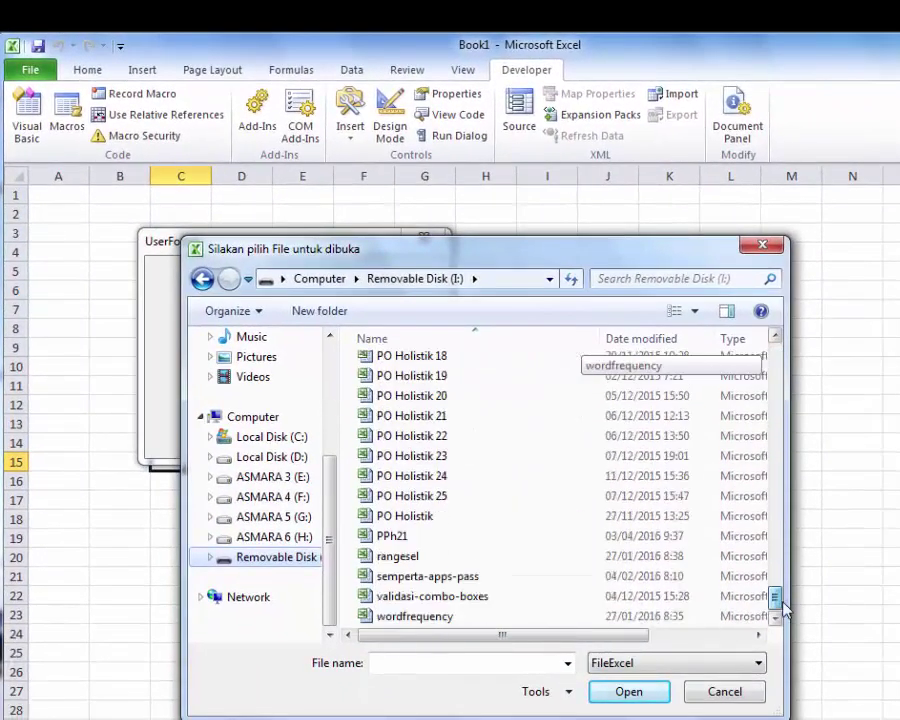
drag(790, 558, 810, 660)
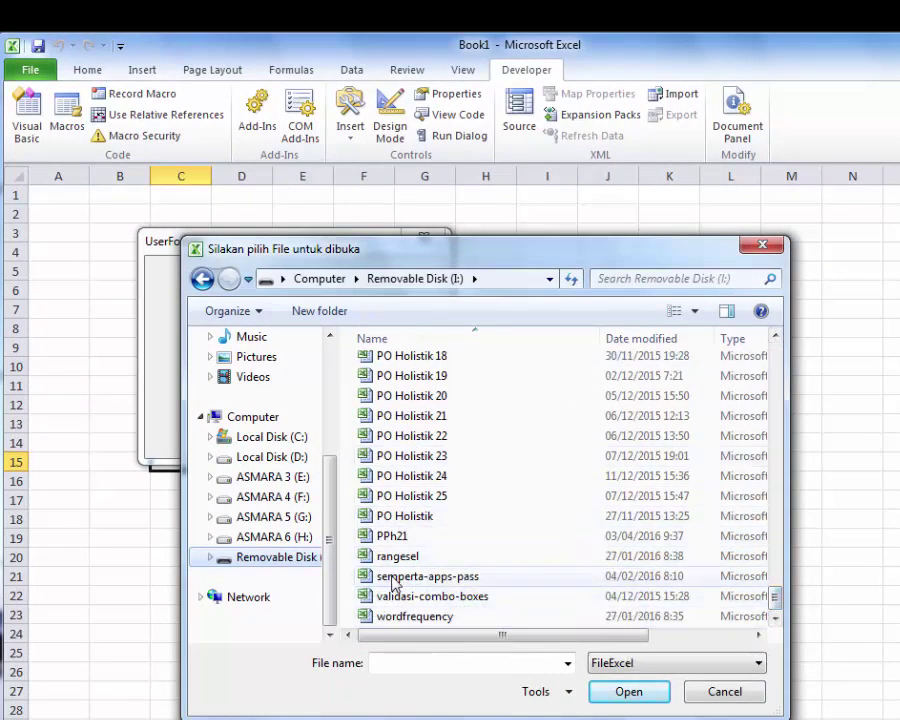
click(392, 536)
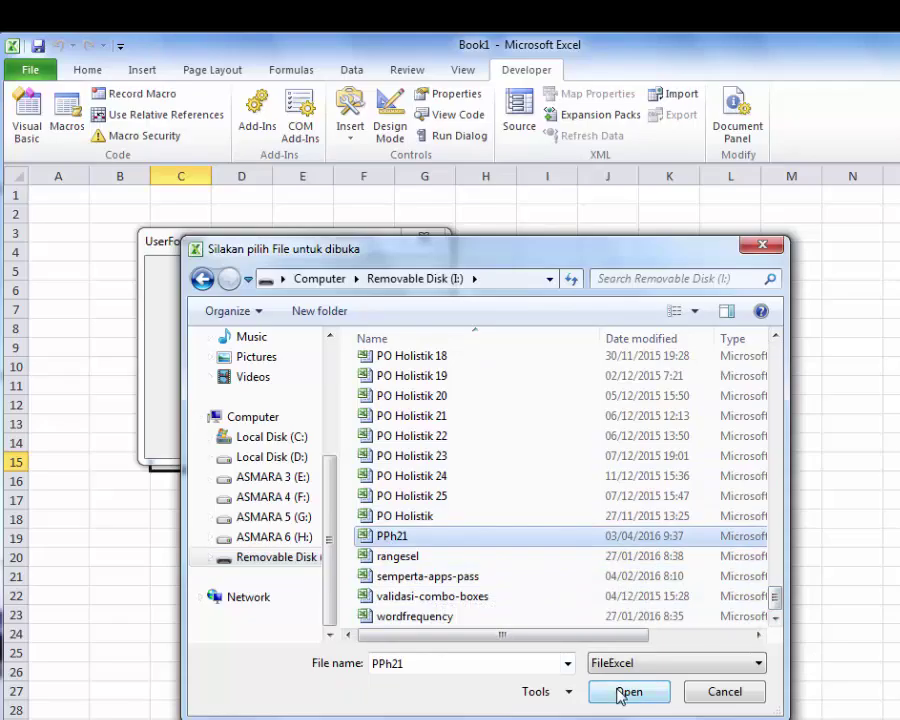
click(751, 697)
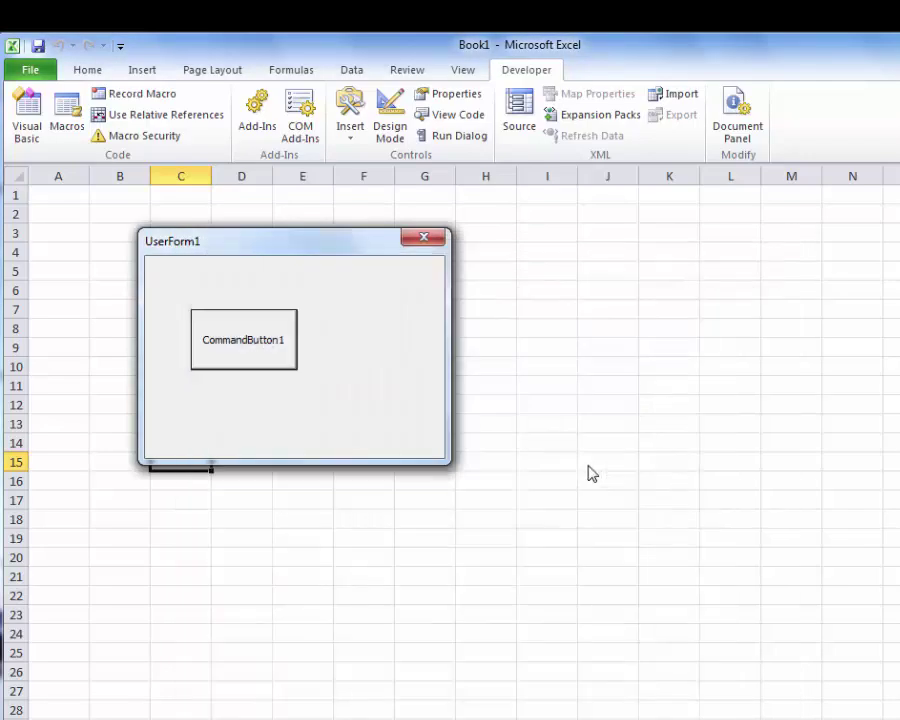
click(430, 238)
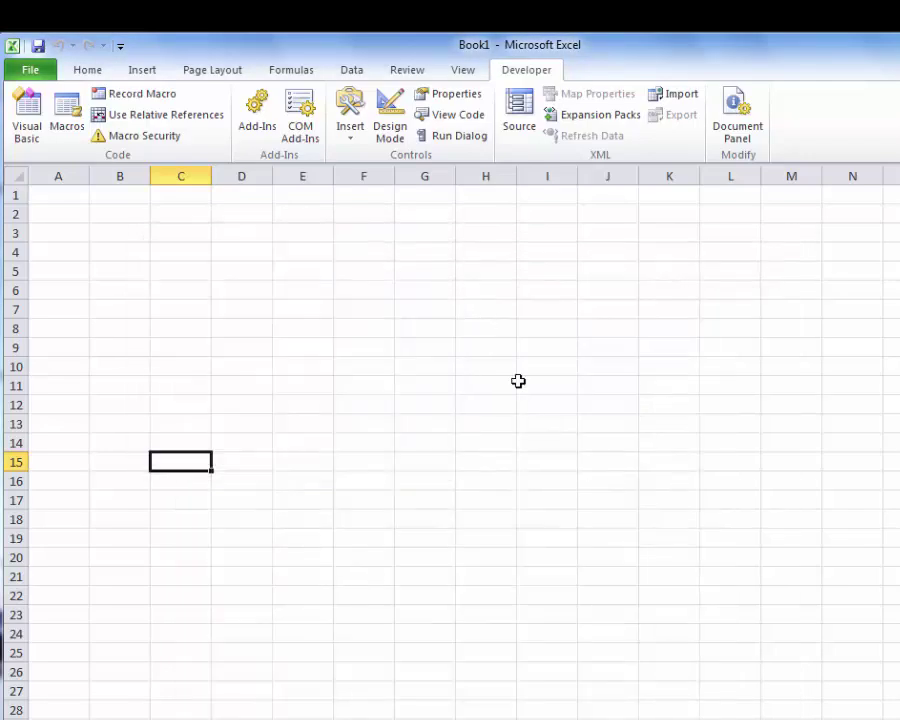
Step: Close Excel and relaunch it with a blank Book1
click(530, 405)
key(alt+F4)
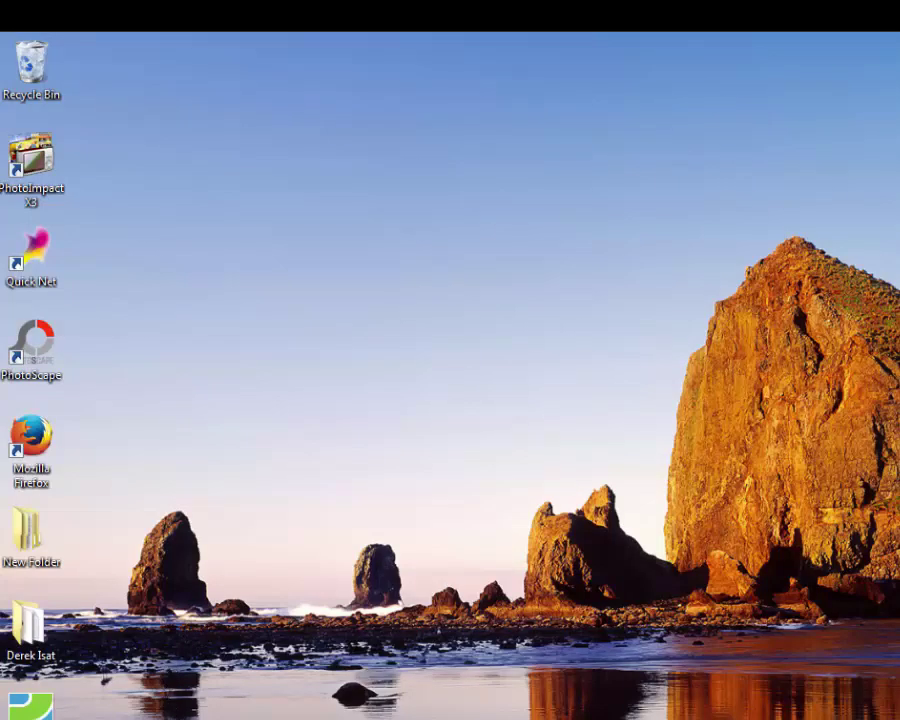
key(super)
key(Escape)
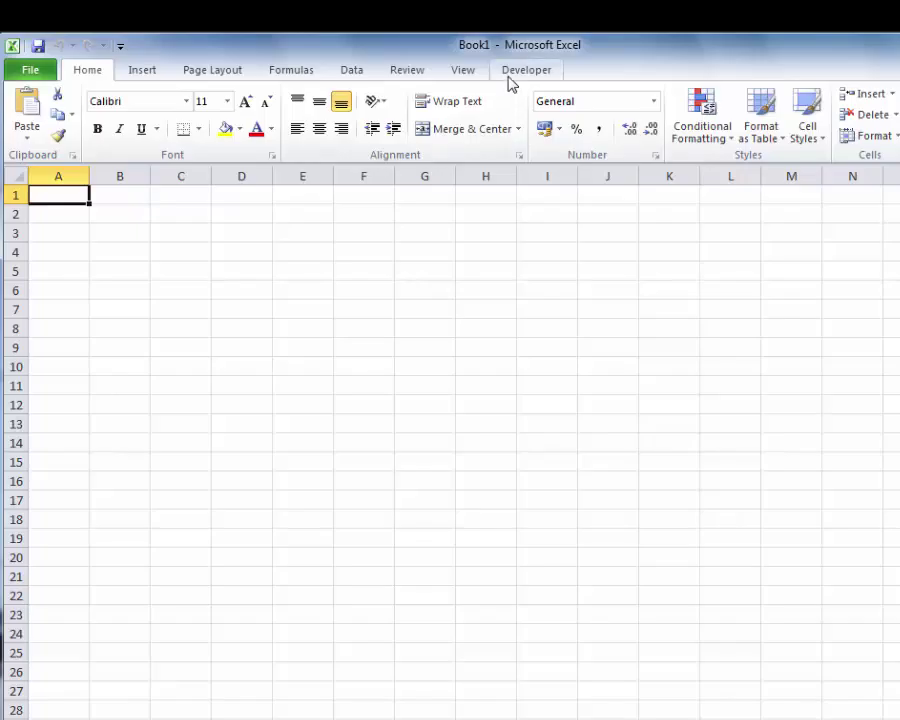
Step: From the Developer tab, open Sheet1's code in the VBA editor
click(518, 72)
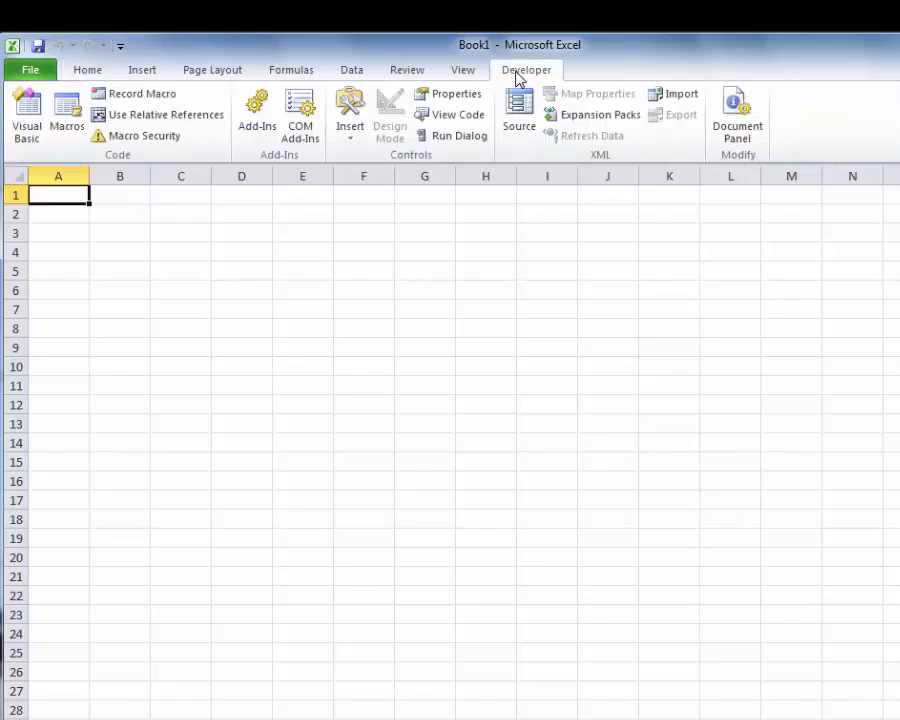
click(460, 197)
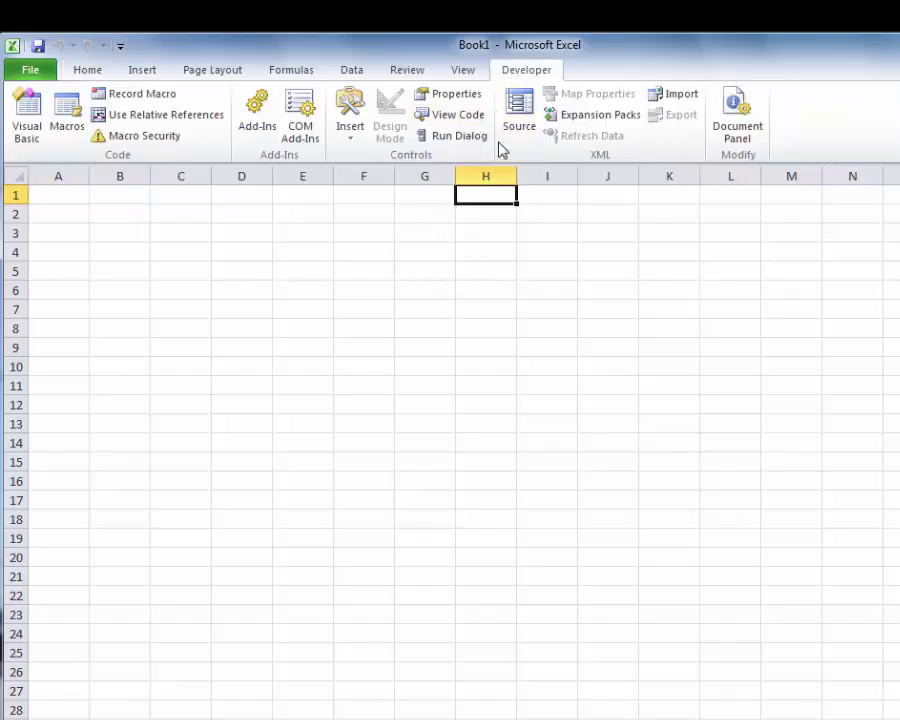
click(462, 115)
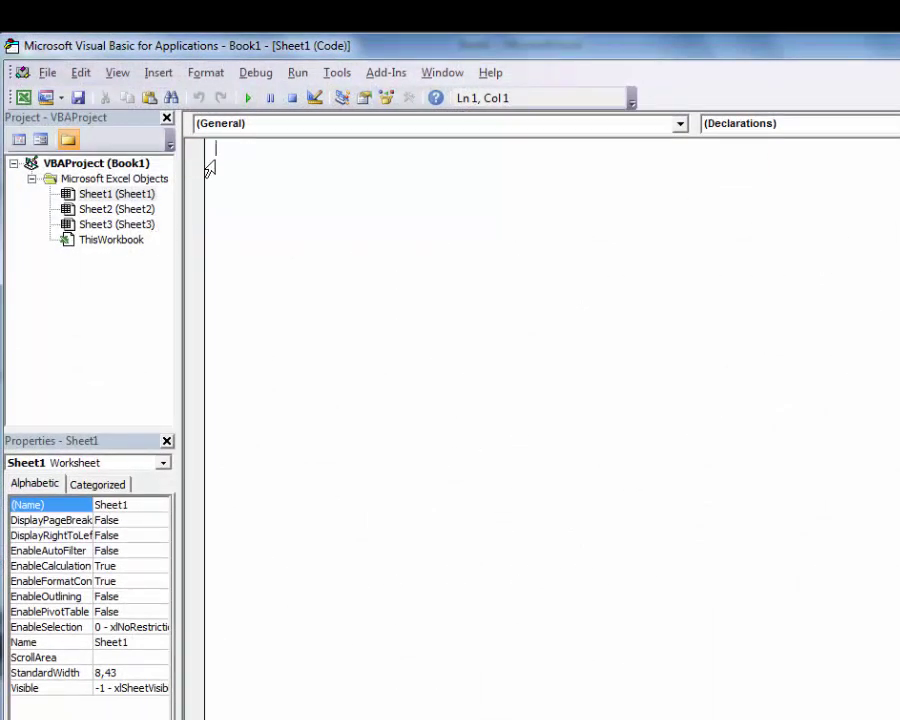
Step: Insert a new UserForm1 and move the Toolbox below it
click(165, 73)
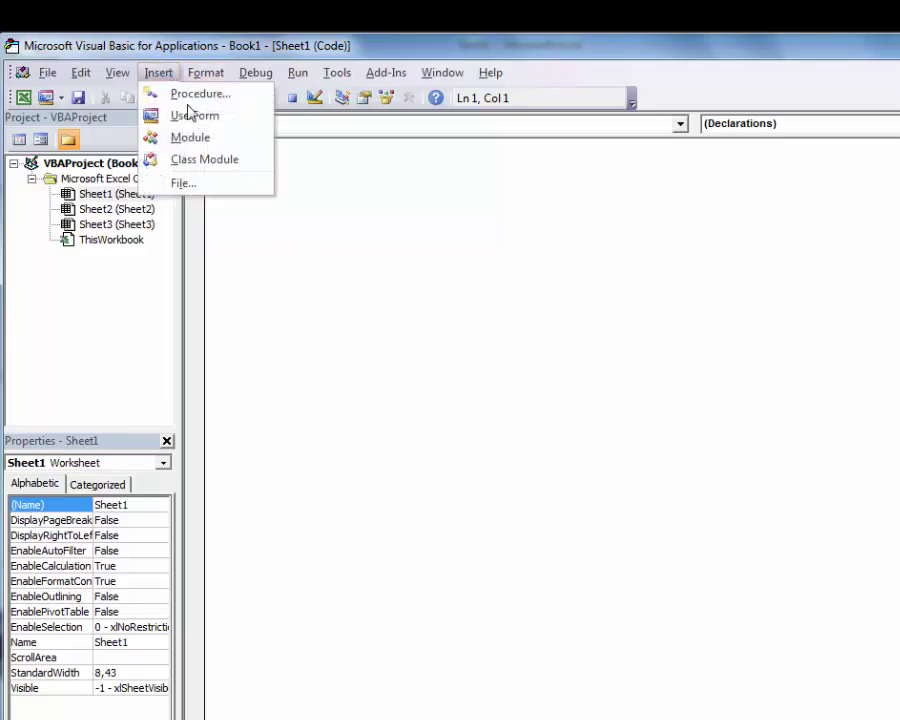
click(195, 115)
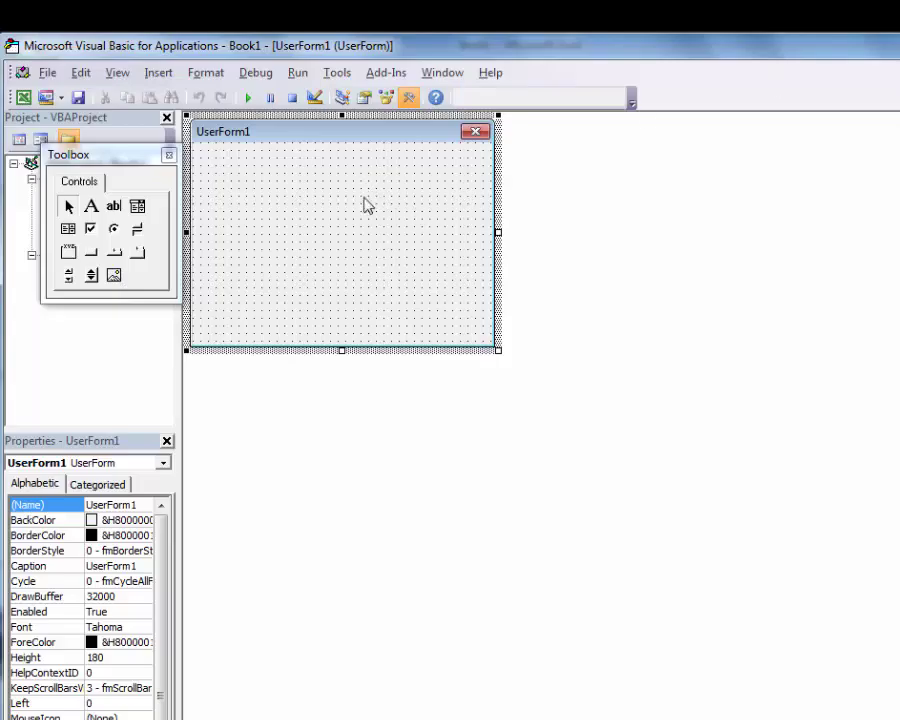
drag(139, 155, 283, 378)
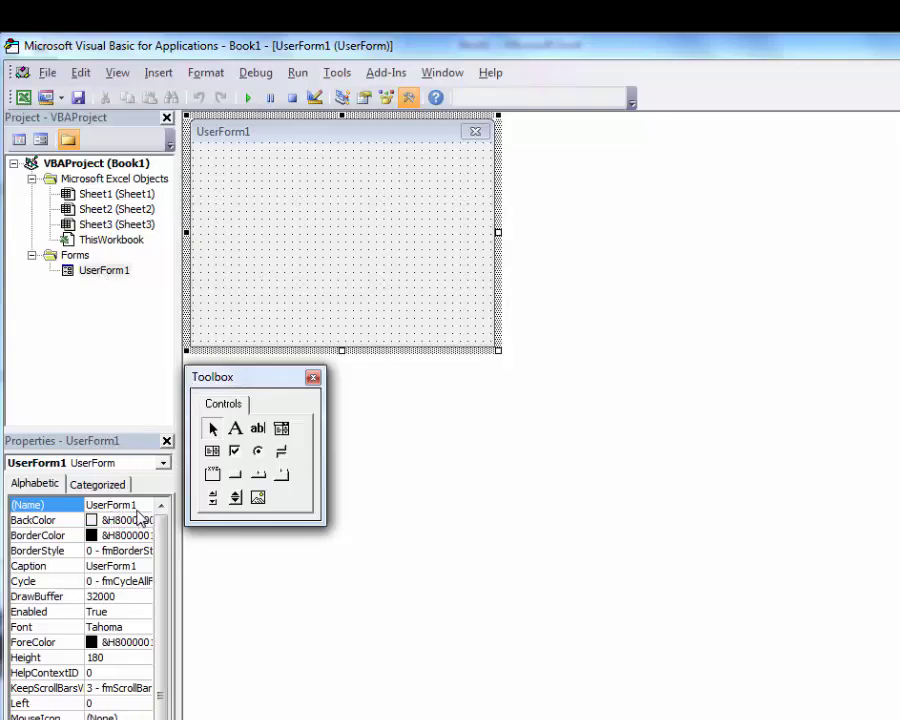
Step: Draw a CommandButton1 on UserForm1 with the CommandButton tool
click(274, 224)
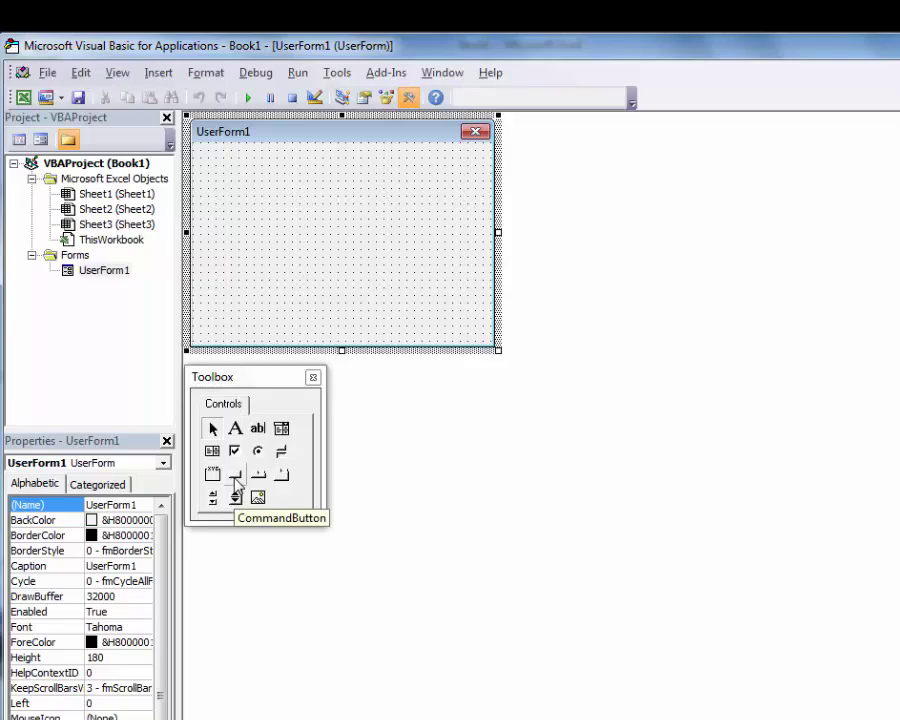
click(235, 476)
mouse_move(216, 199)
mouse_down()
mouse_move(364, 237)
mouse_move(372, 224)
mouse_move(380, 248)
mouse_up()
Step: Set CommandButton1's Caption to 'Buka File'
click(340, 252)
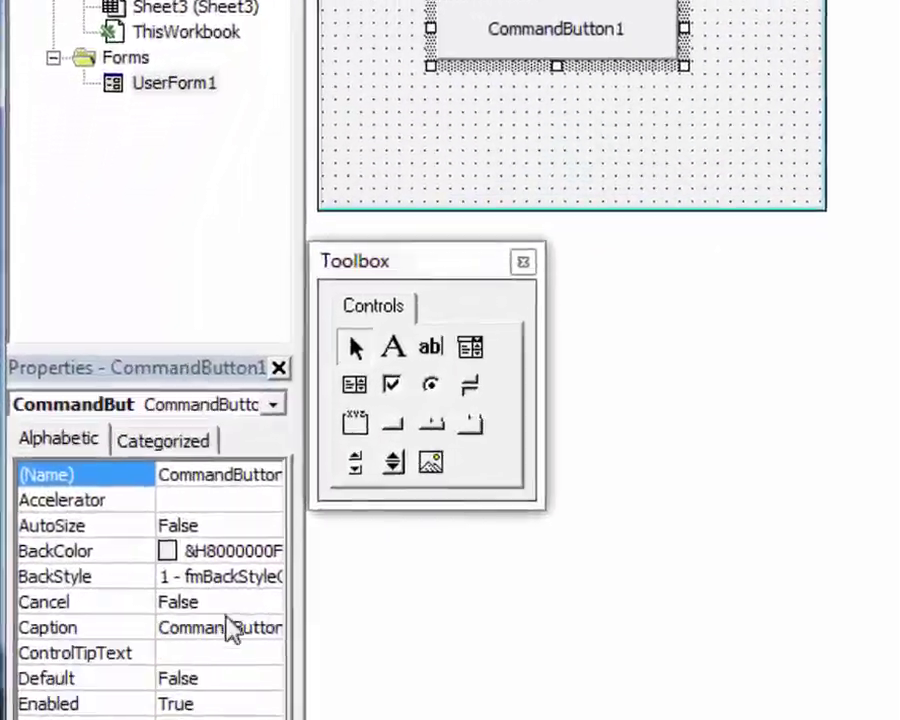
click(245, 628)
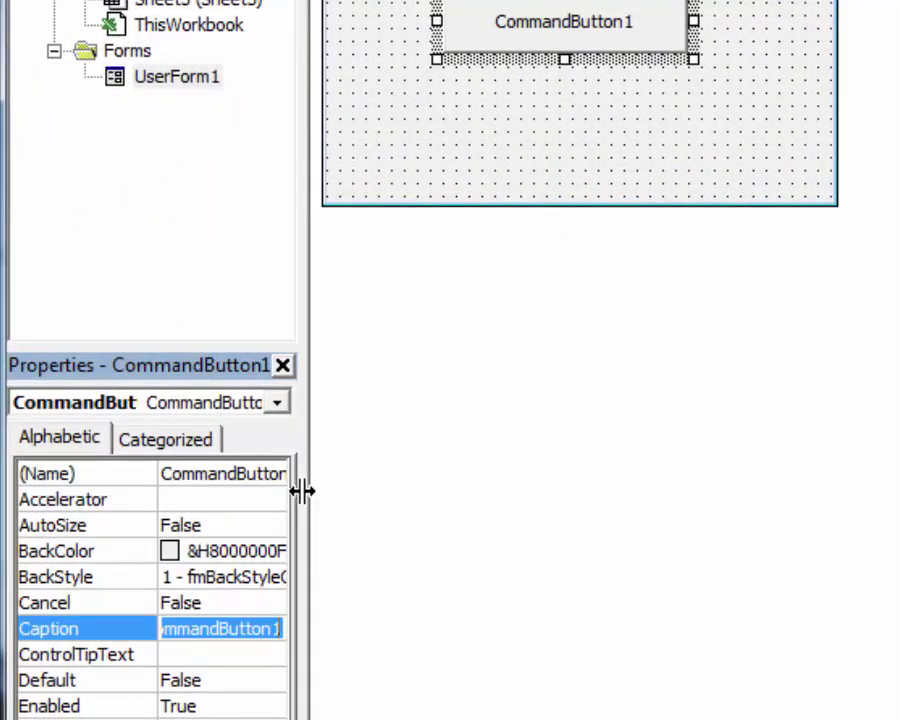
text(Buka )
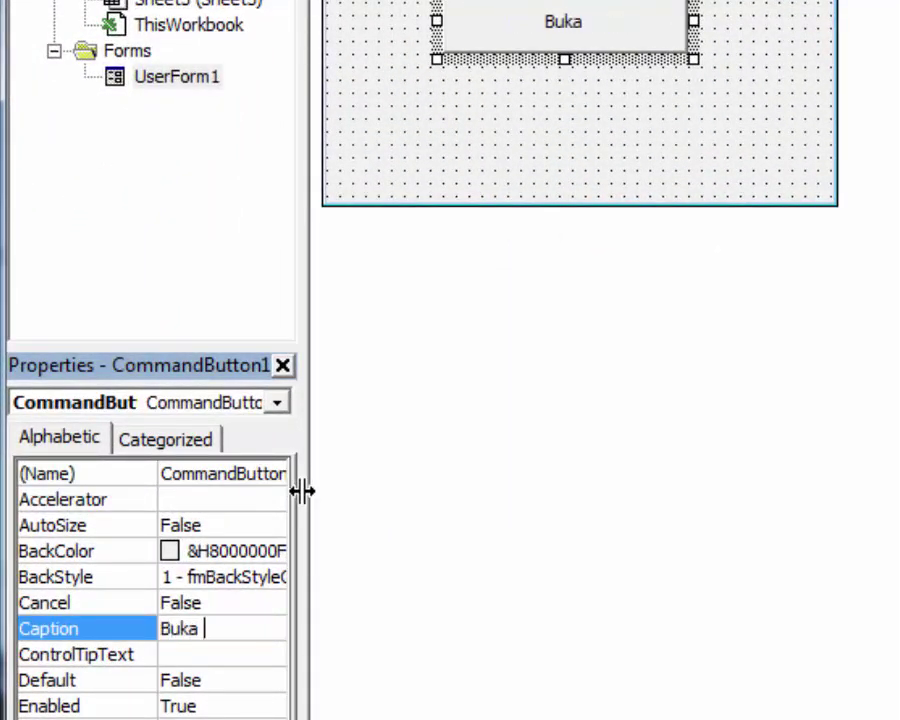
text(File)
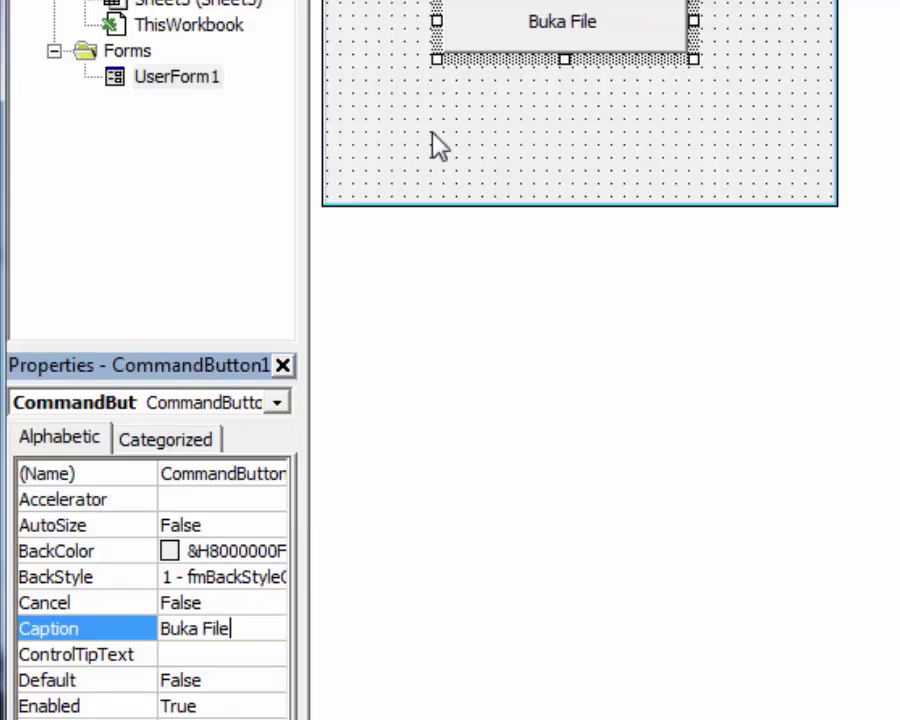
Step: Set UserForm1's Caption to 'Menu Buka File Excel', then reselect the button
click(428, 153)
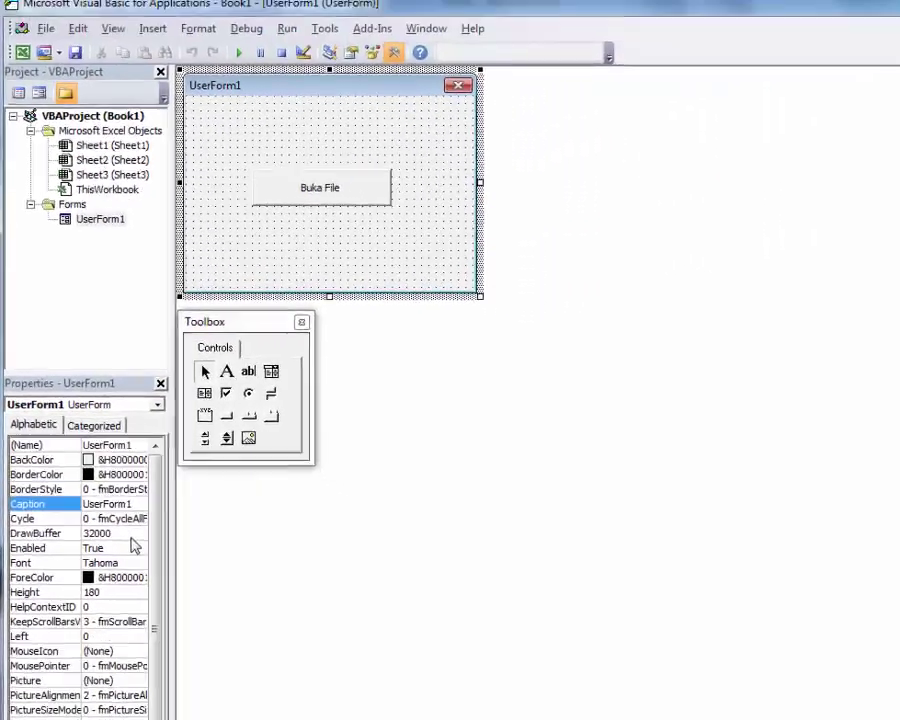
click(114, 588)
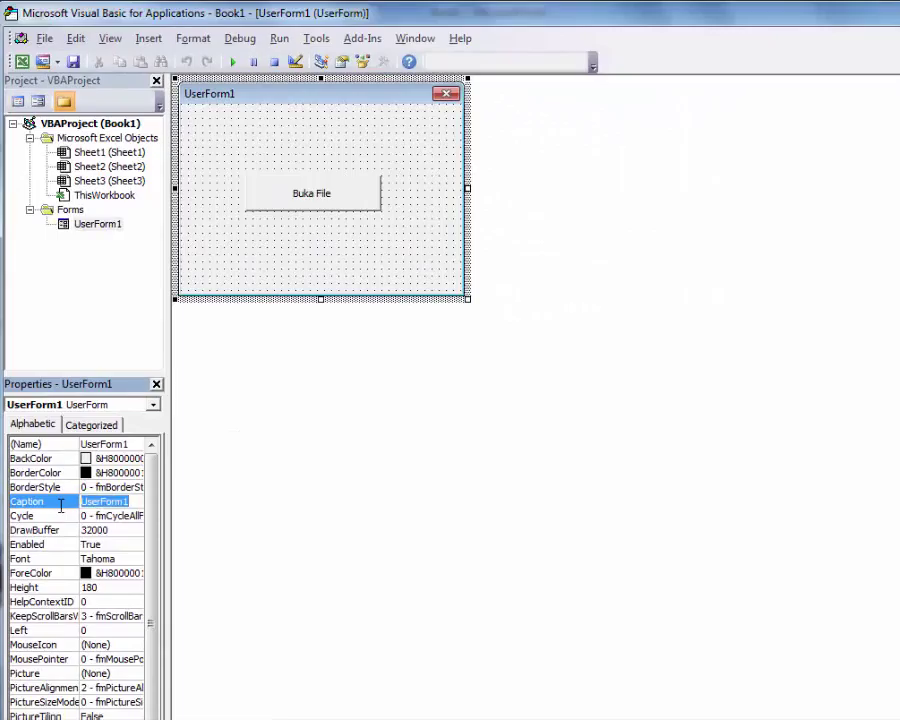
text(Menu B)
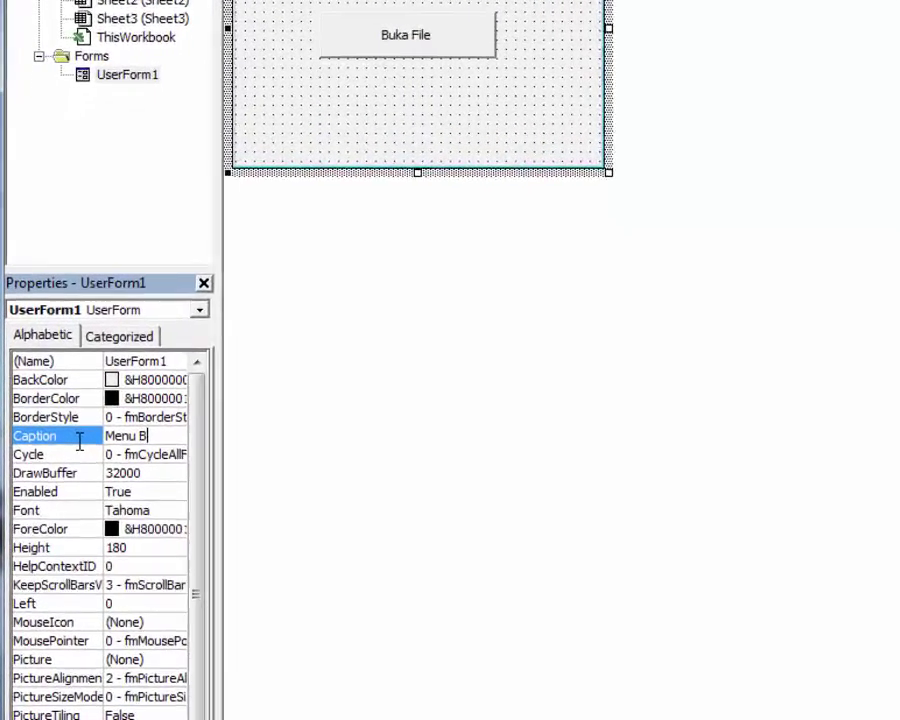
text(uka File Ex)
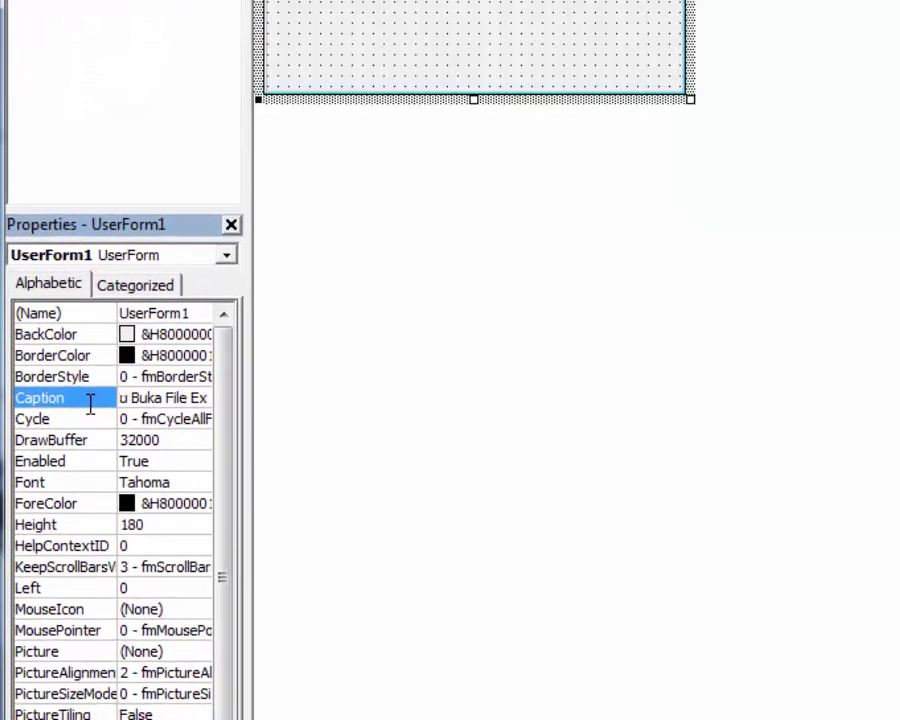
text(cel)
click(291, 278)
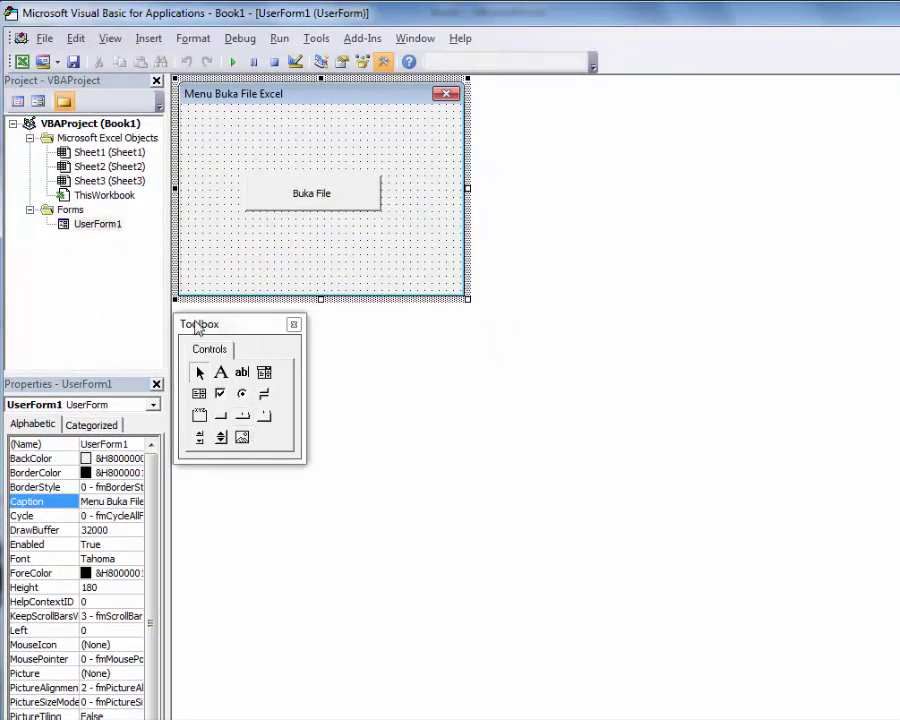
click(312, 192)
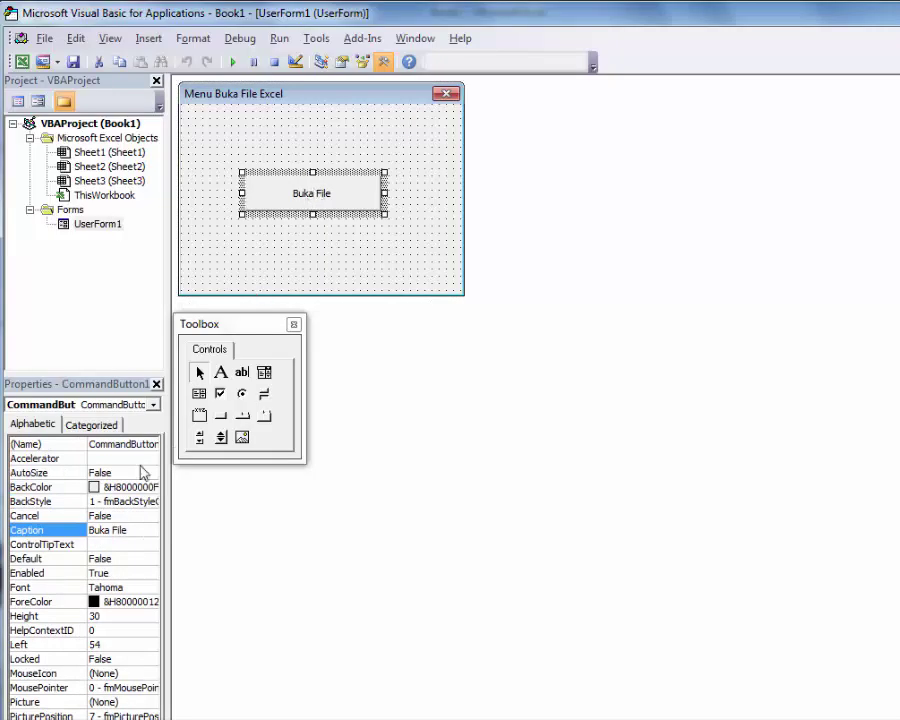
click(245, 128)
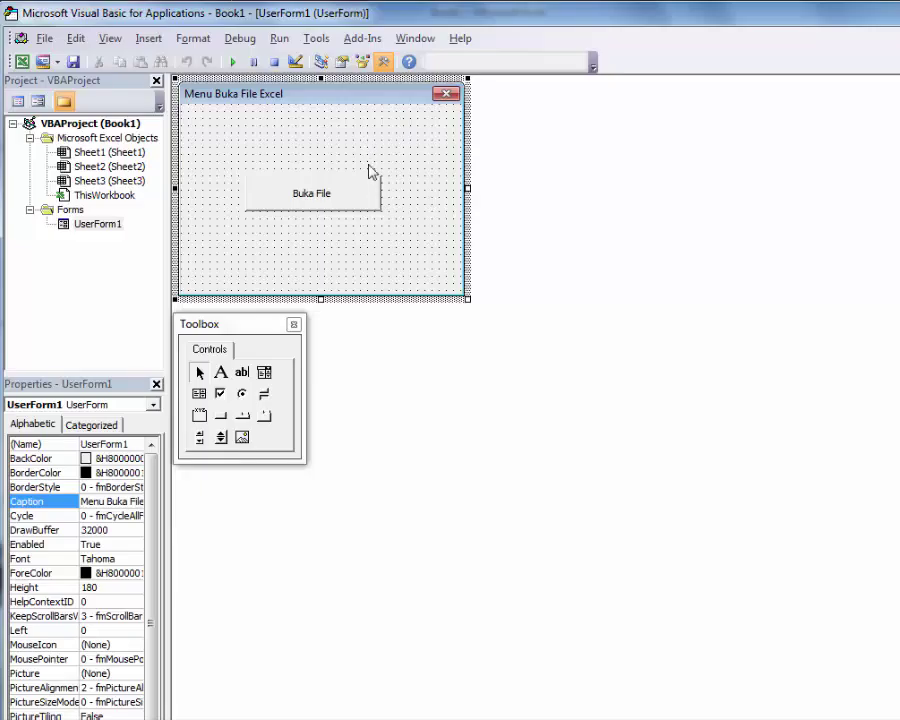
click(328, 197)
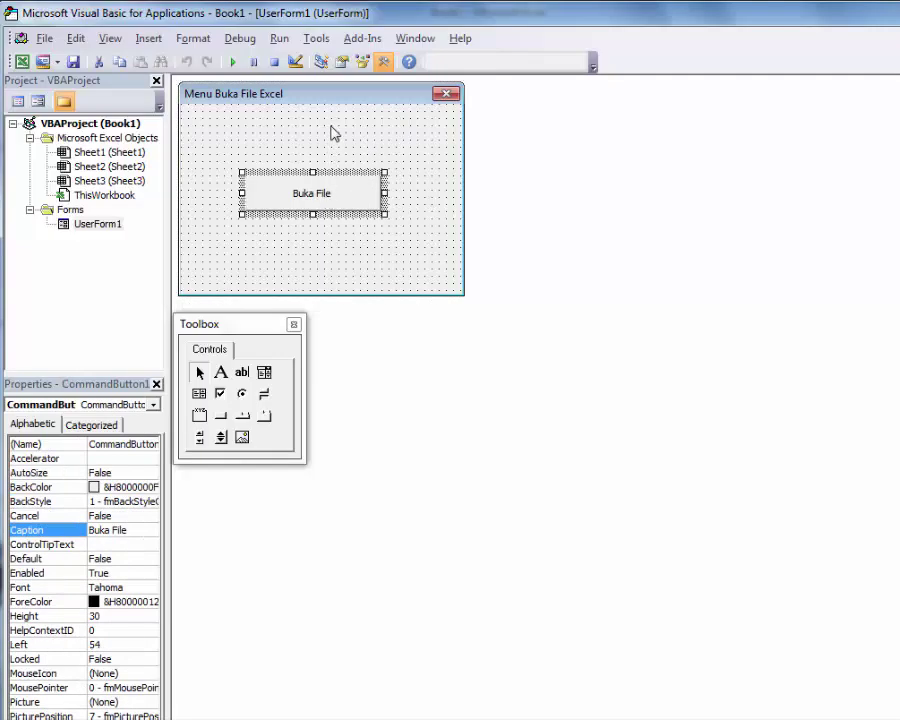
click(333, 131)
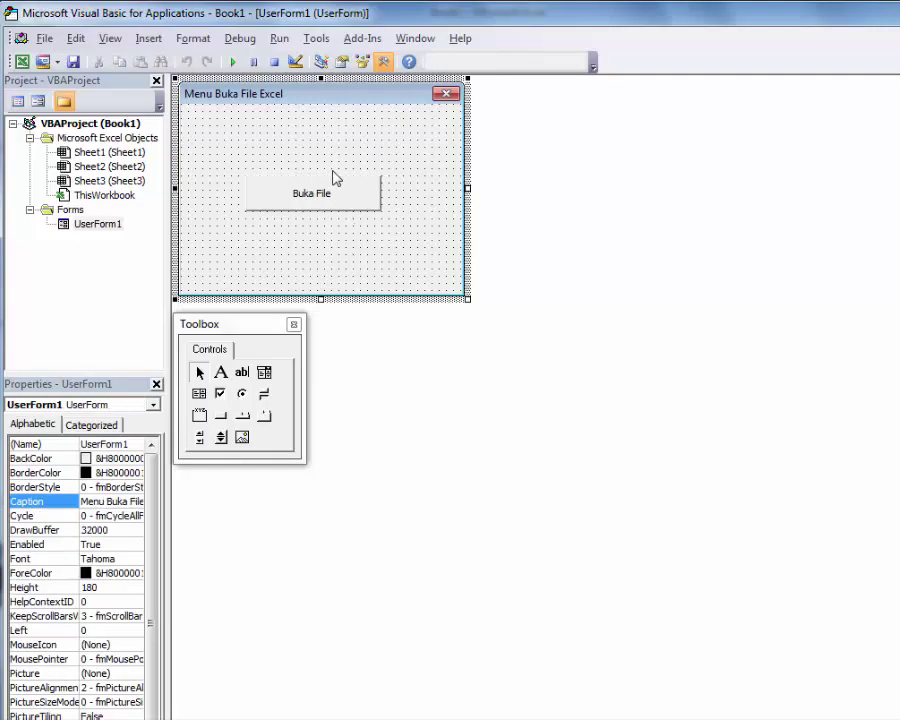
click(324, 199)
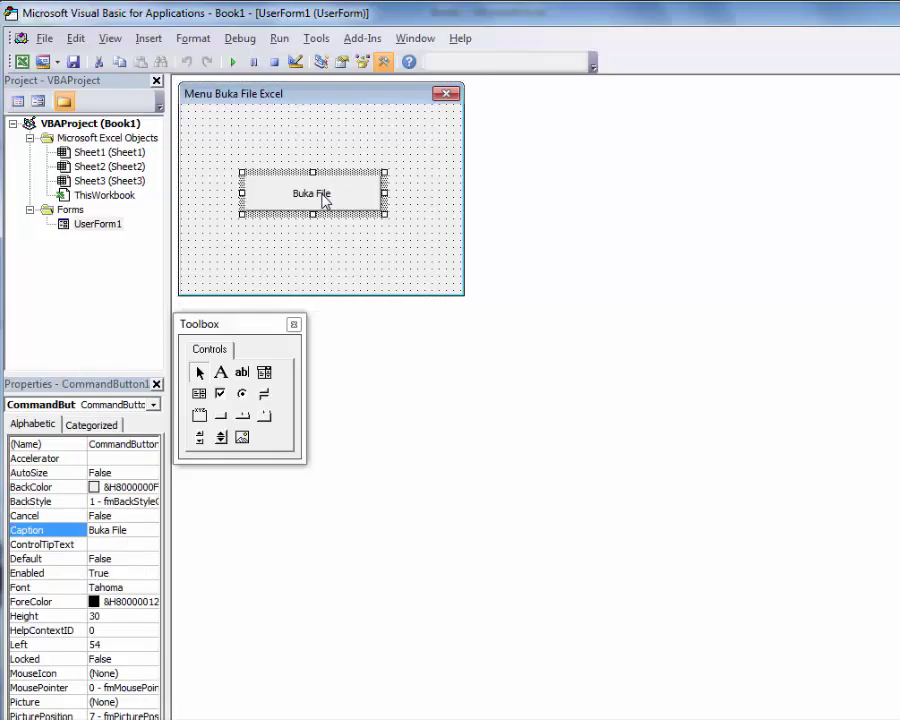
double_click(324, 199)
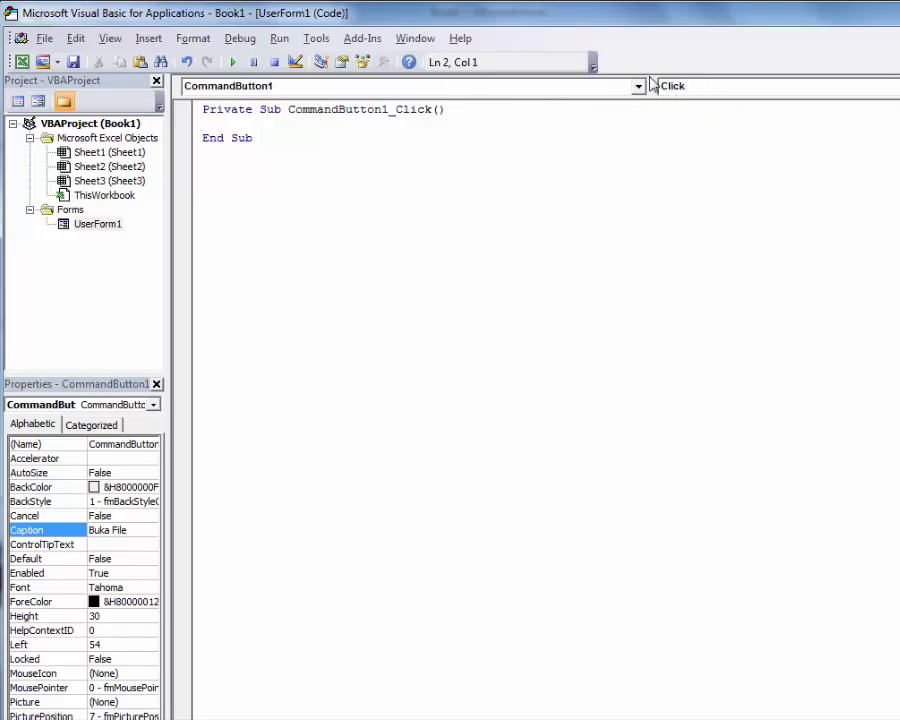
key(ctrl+a)
key(Delete)
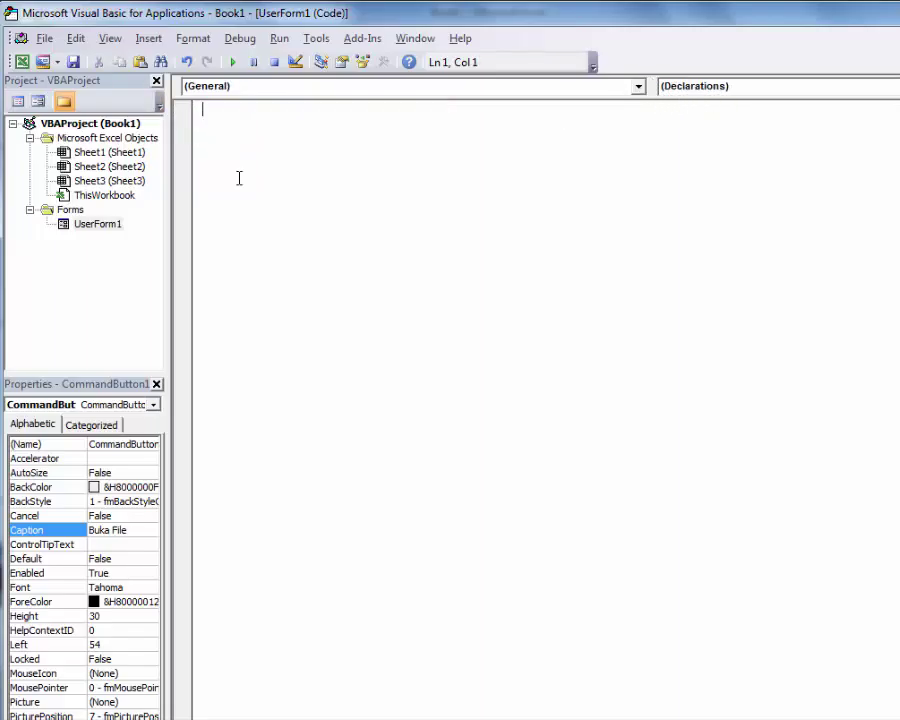
double_click(100, 226)
click(403, 168)
click(364, 201)
click(141, 445)
double_click(141, 445)
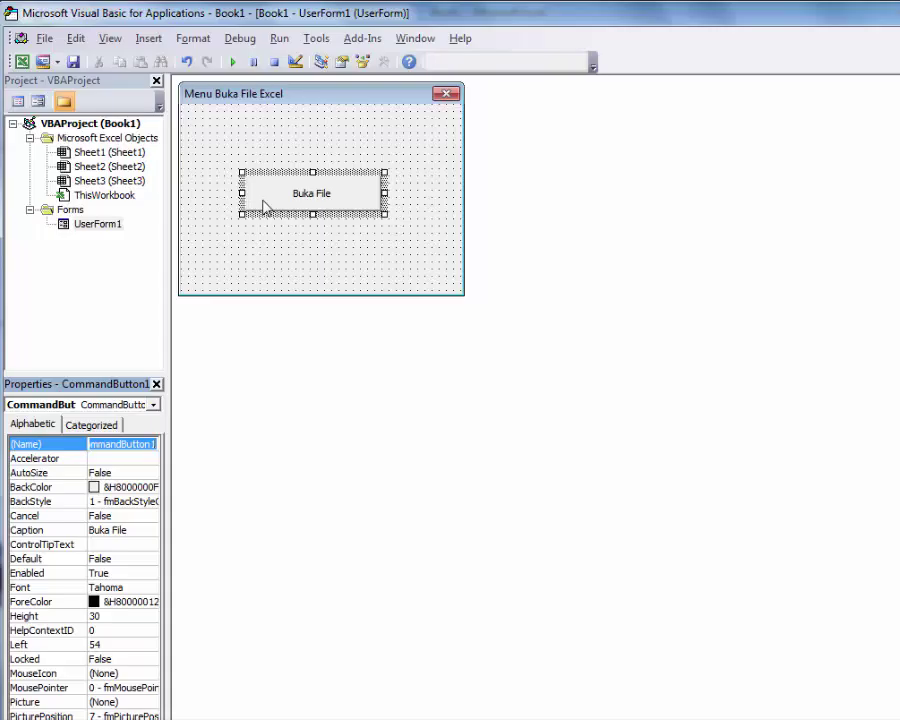
Step: Name the button TombolBukaFile and open its Click event handler
text(TombolBuk)
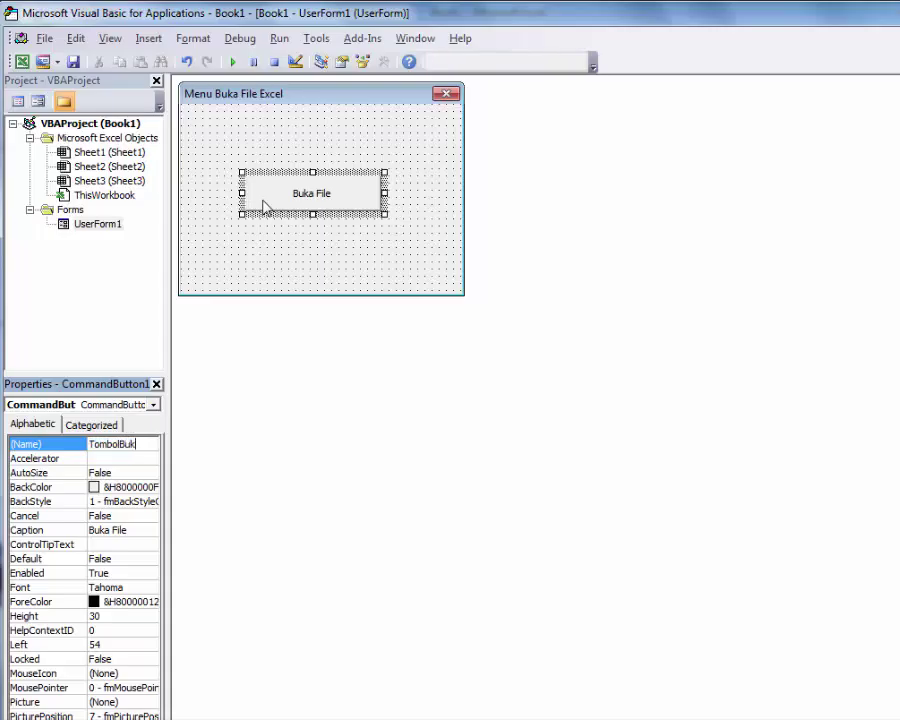
text(ile)
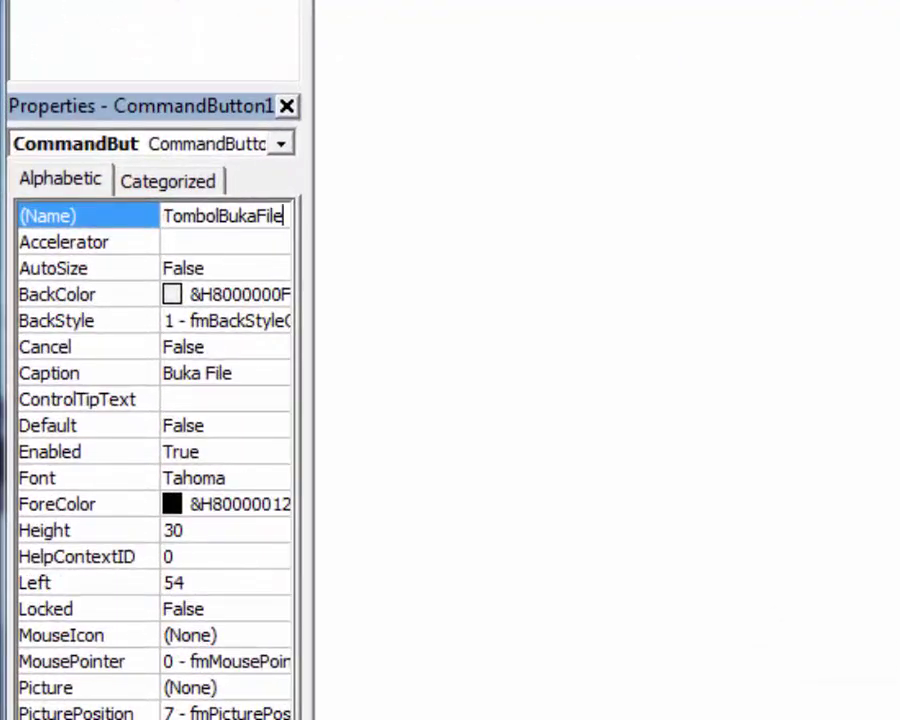
click(417, 147)
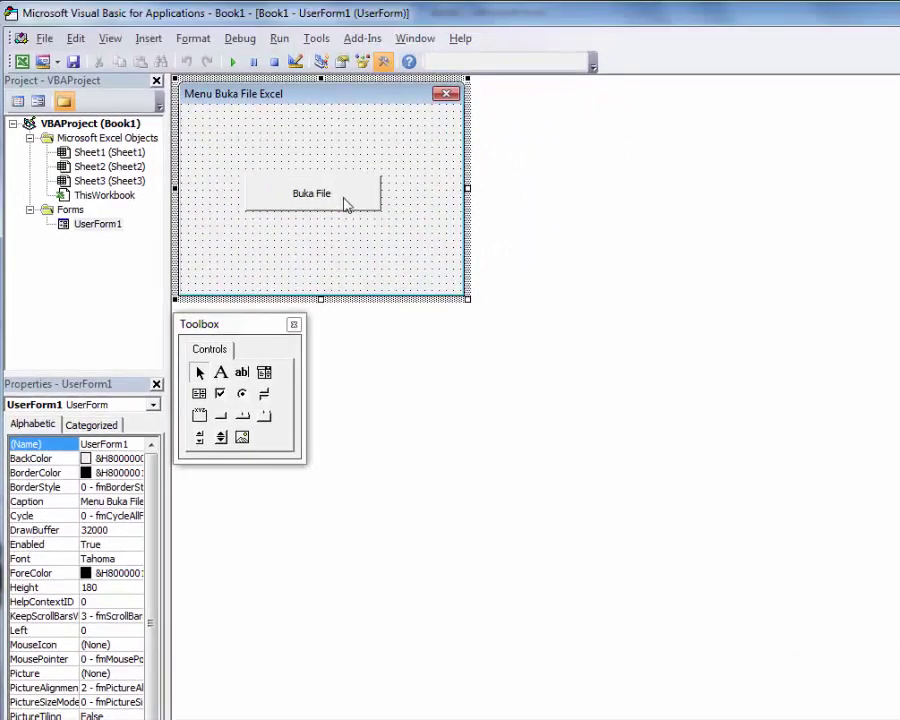
double_click(357, 185)
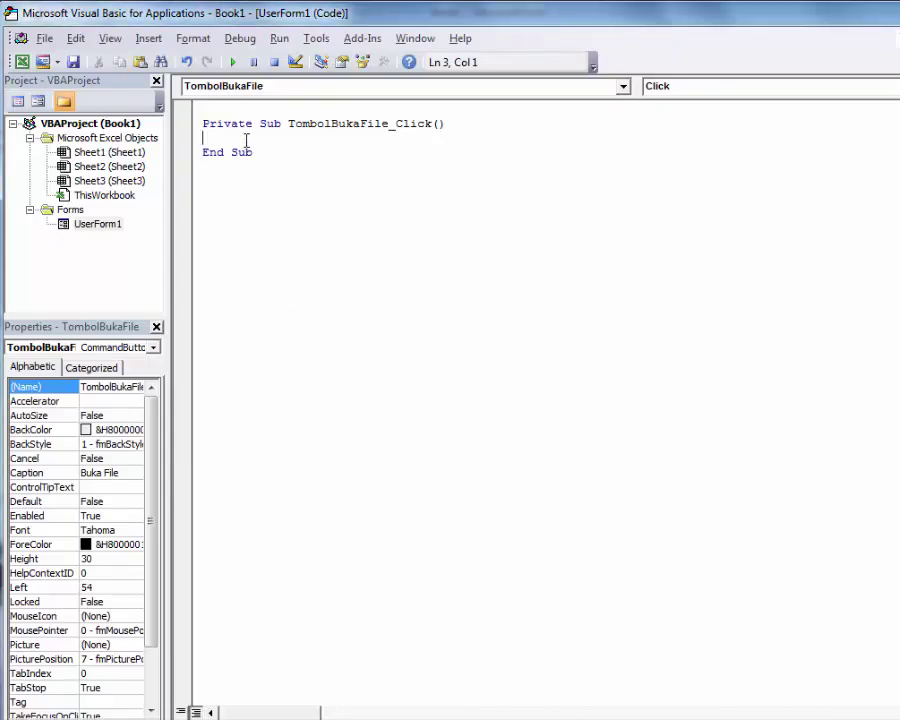
Step: Type 'Dim NamaFile As Variant' in TombolBukaFile_Click and start a new line
text(diam)
key(BackSpace)
key(BackSpace)
key(BackSpace)
text(di)
text(m Nama)
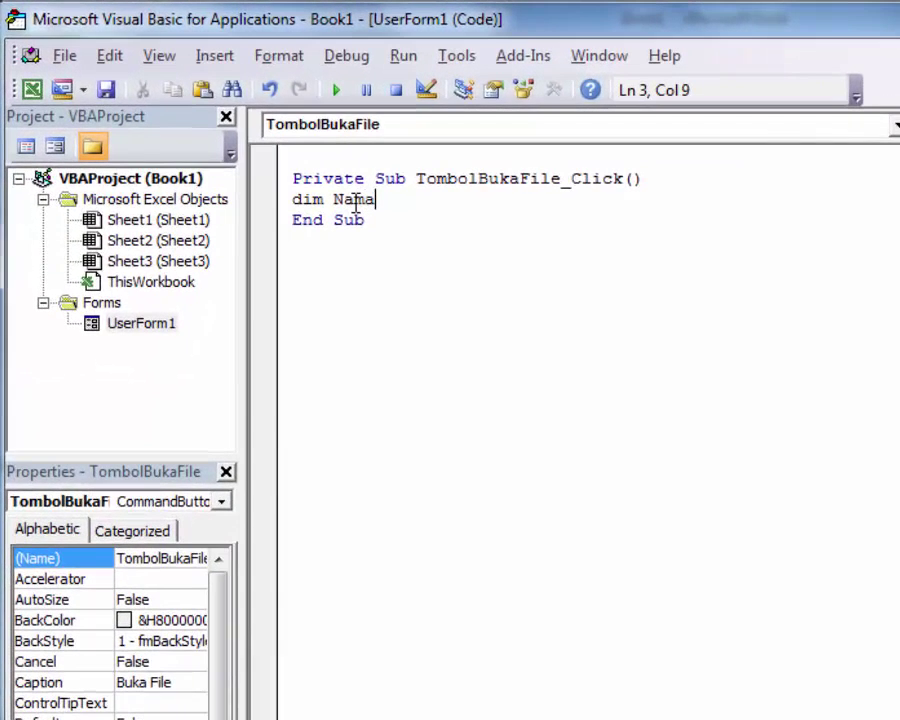
text(File as )
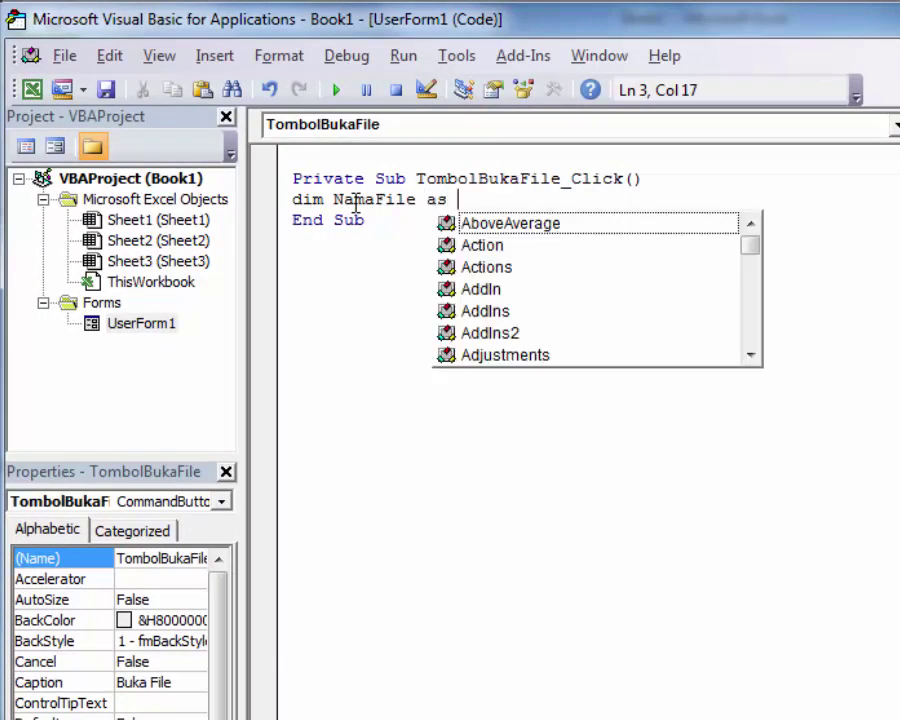
text(varian)
key(Tab)
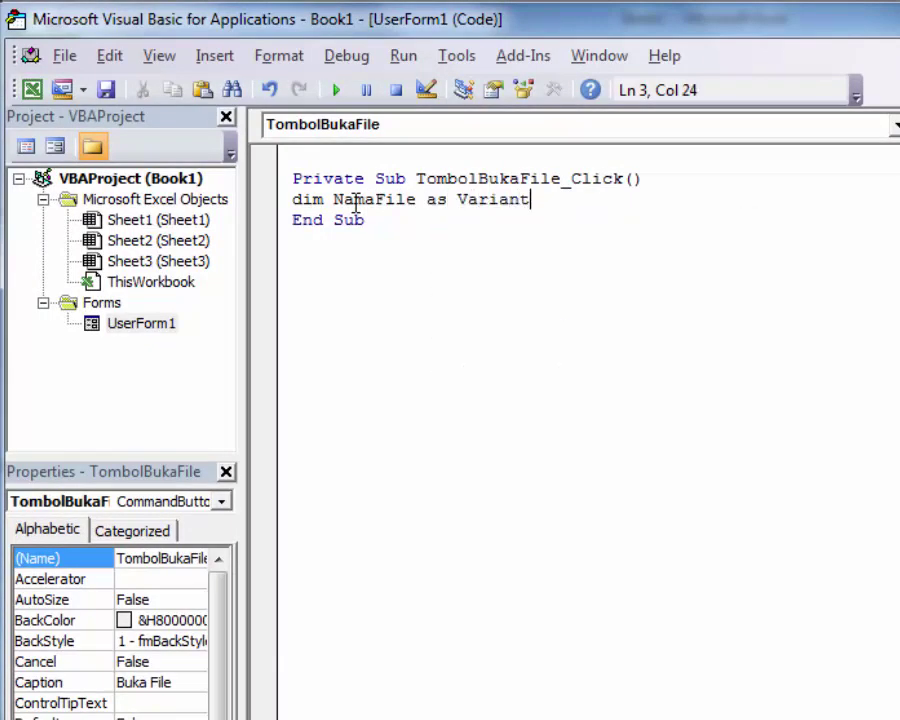
key(Return)
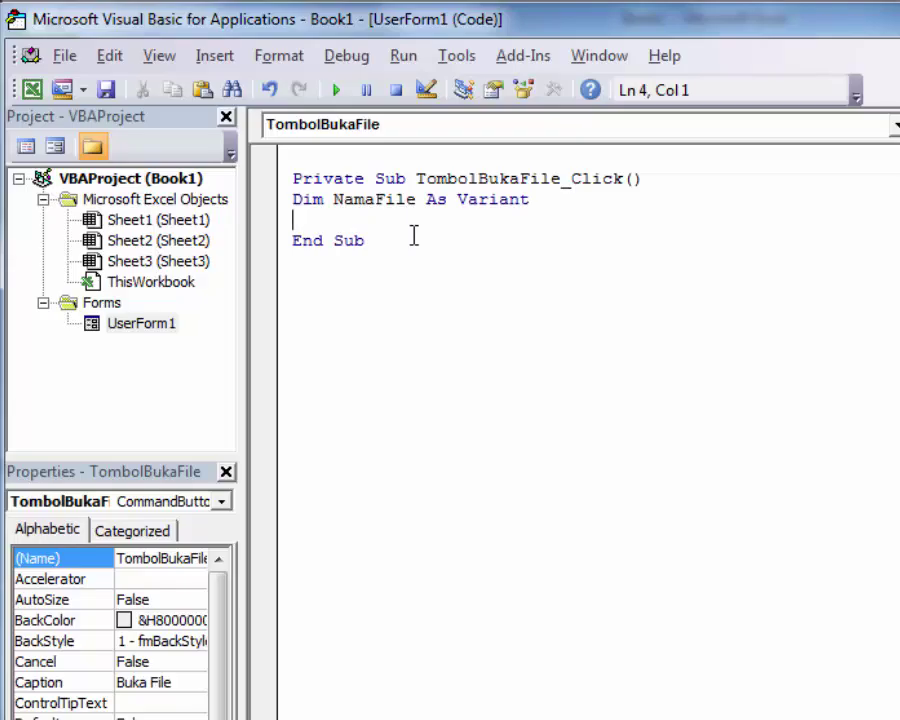
Step: Type namafile=application.GetOpenFilename("FileExcel,".xls", _ to begin the file-picker call
text(namafil)
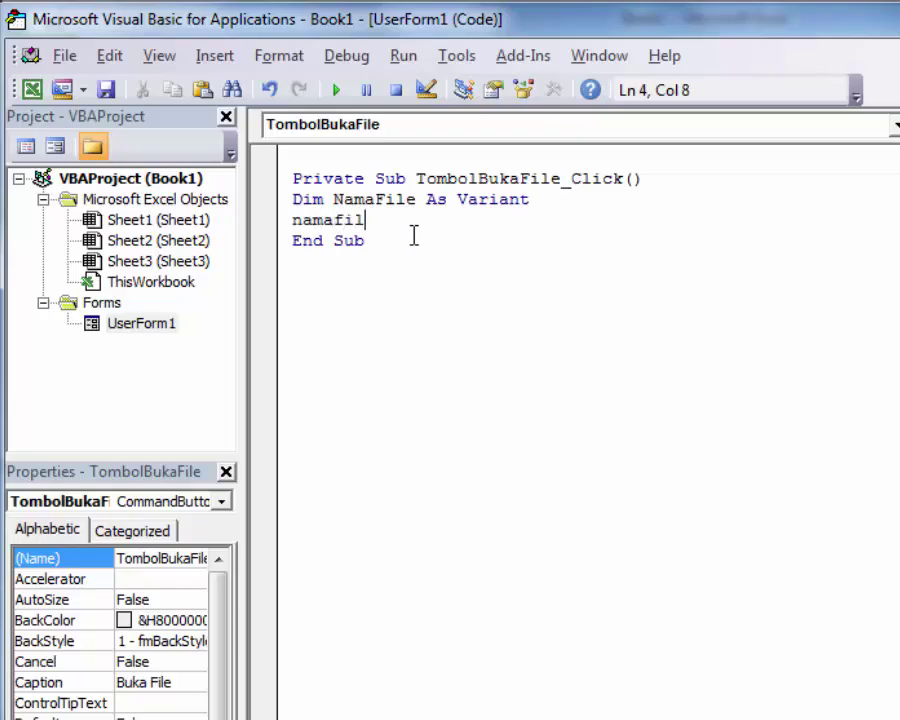
text(e=)
text(applicati)
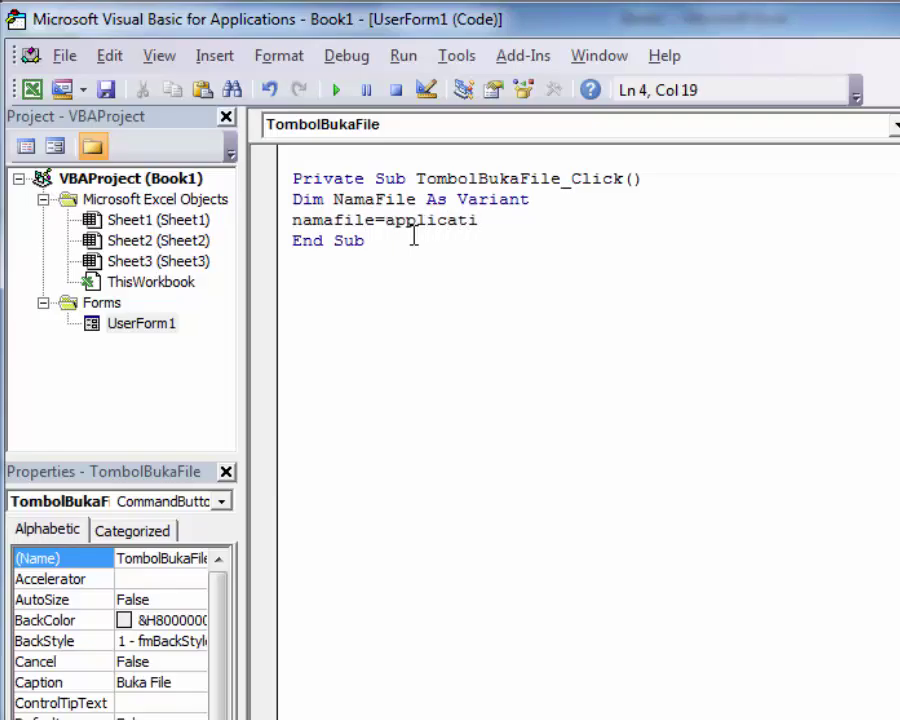
text(o)
text(n)
text(.)
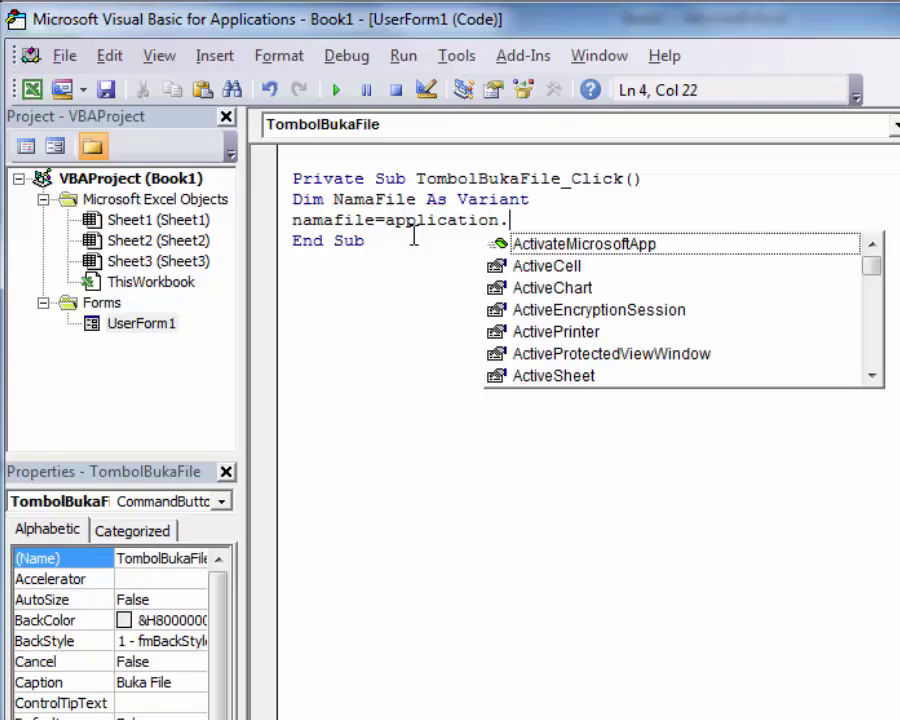
text(get)
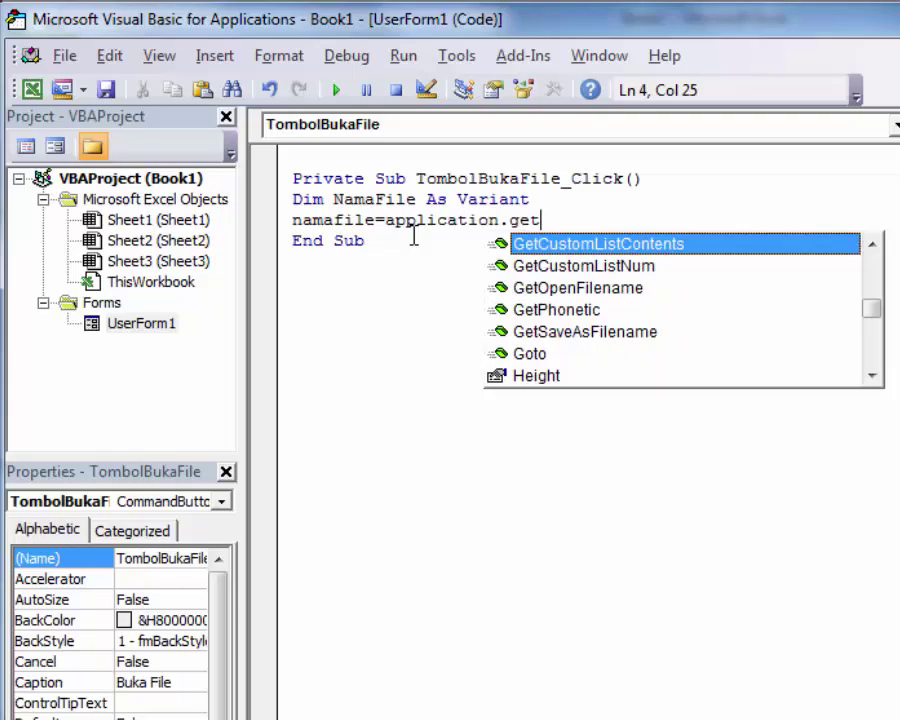
text(op)
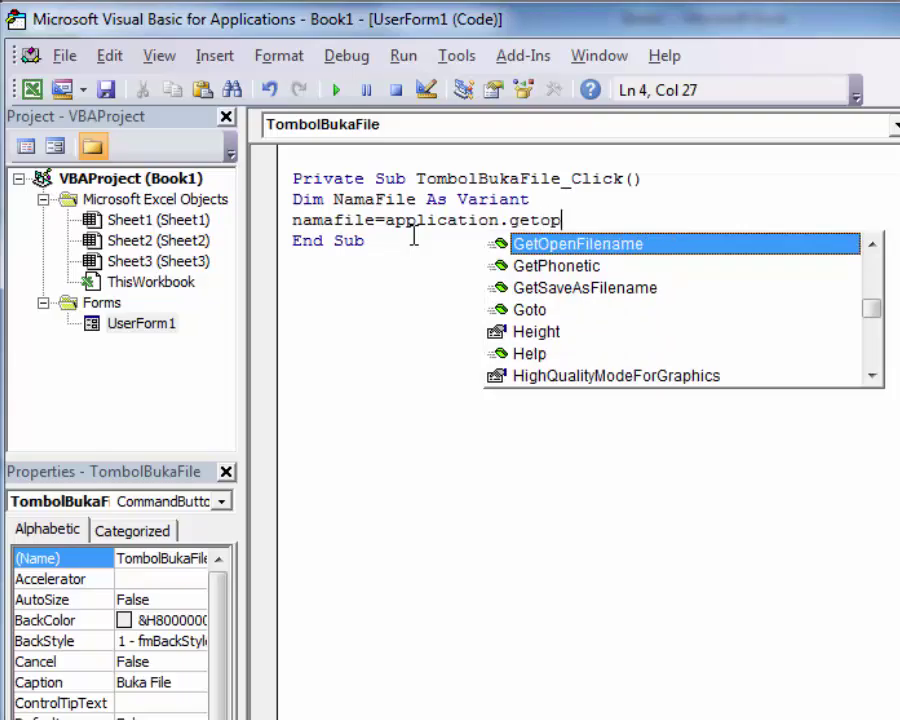
key(Tab)
text(()
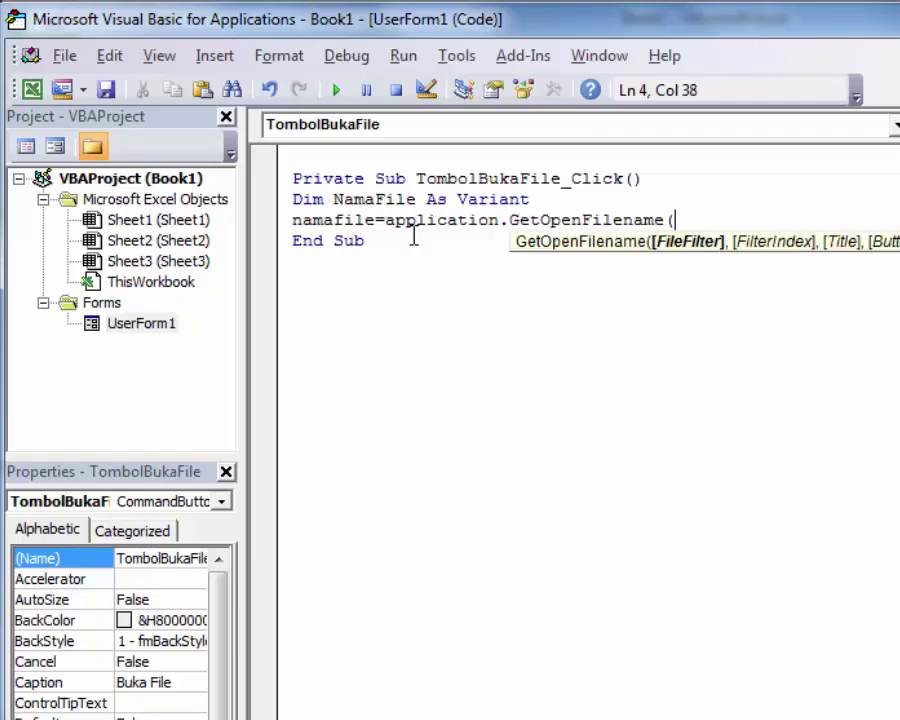
text(")
text(FileExcel)
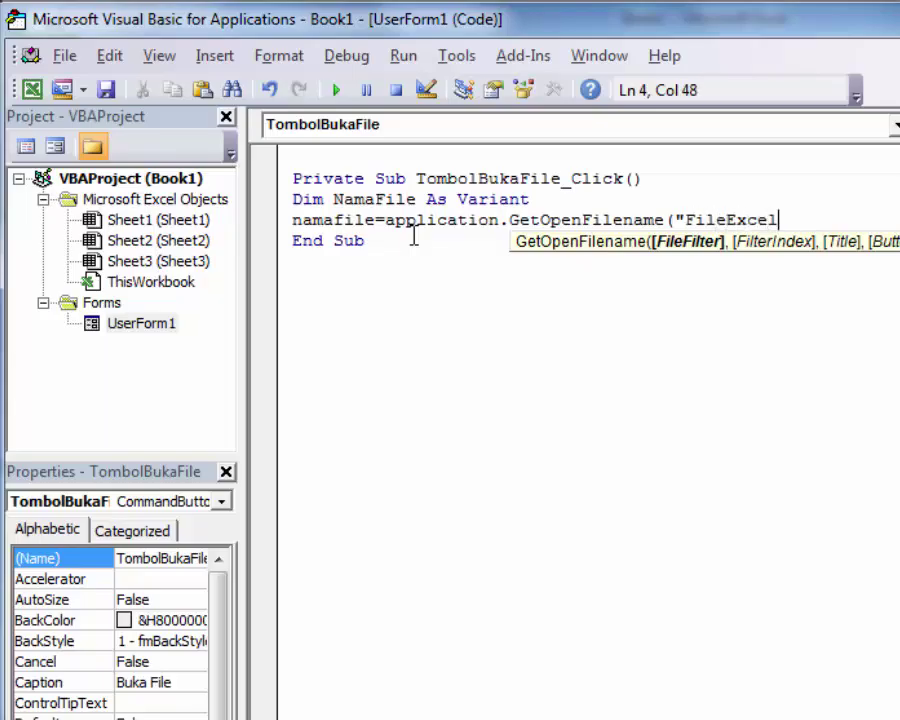
text(,)
text(")
text(.xls)
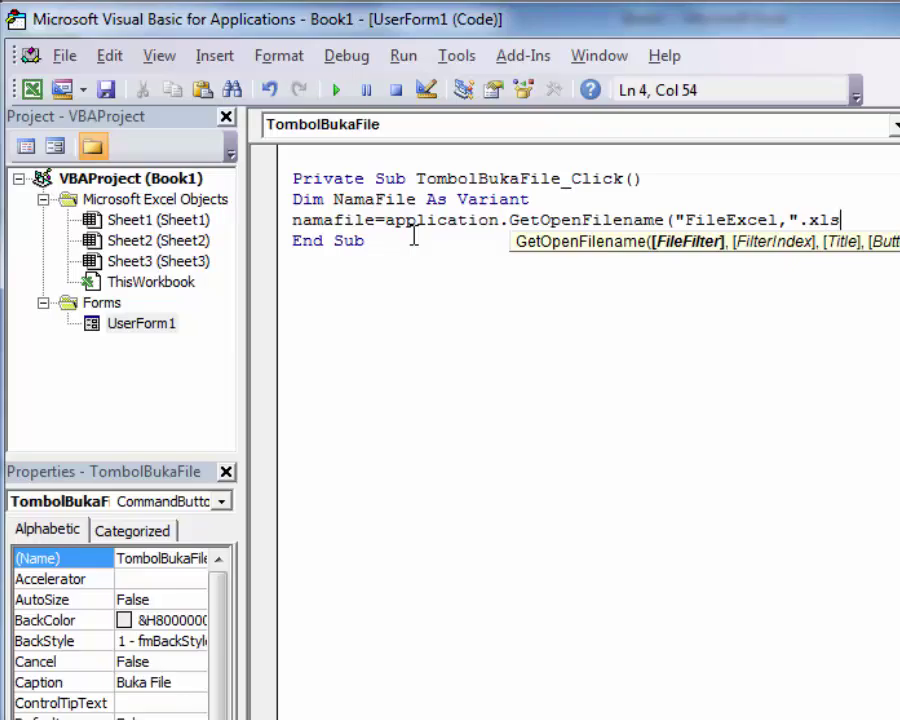
text(")
text(,)
text( _)
Step: Dismiss the compile error and space out the line-continuation underscore
key(Return)
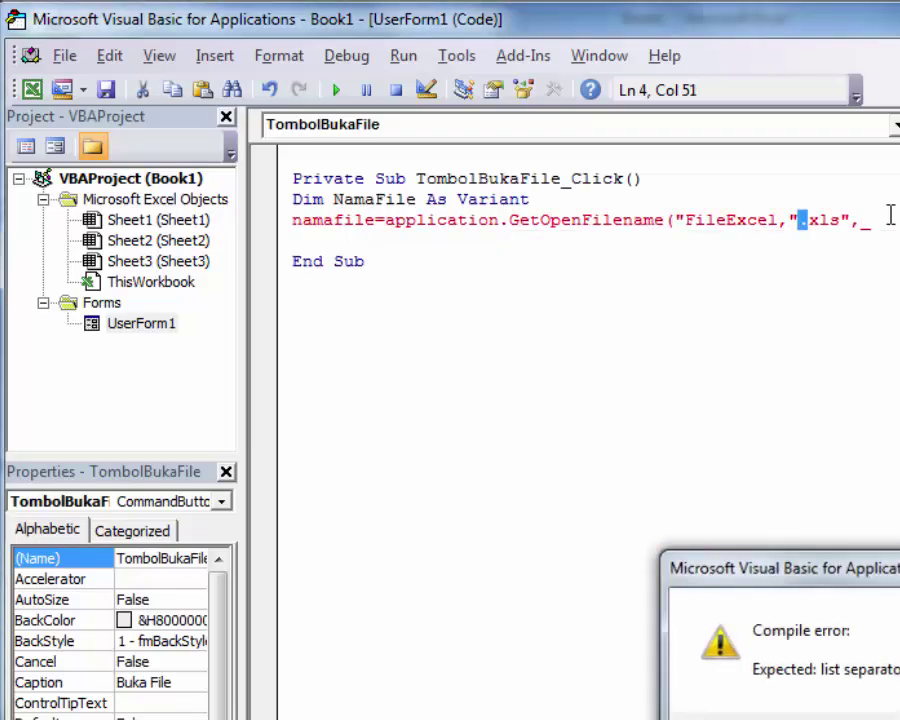
key(Return)
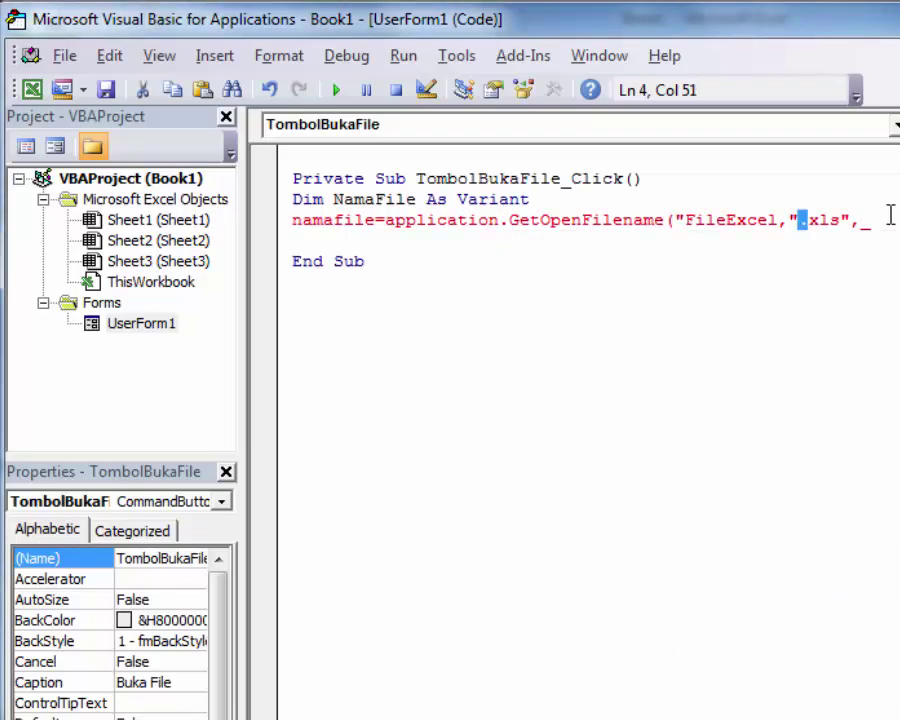
key(Left)
key(Left)
key(Right)
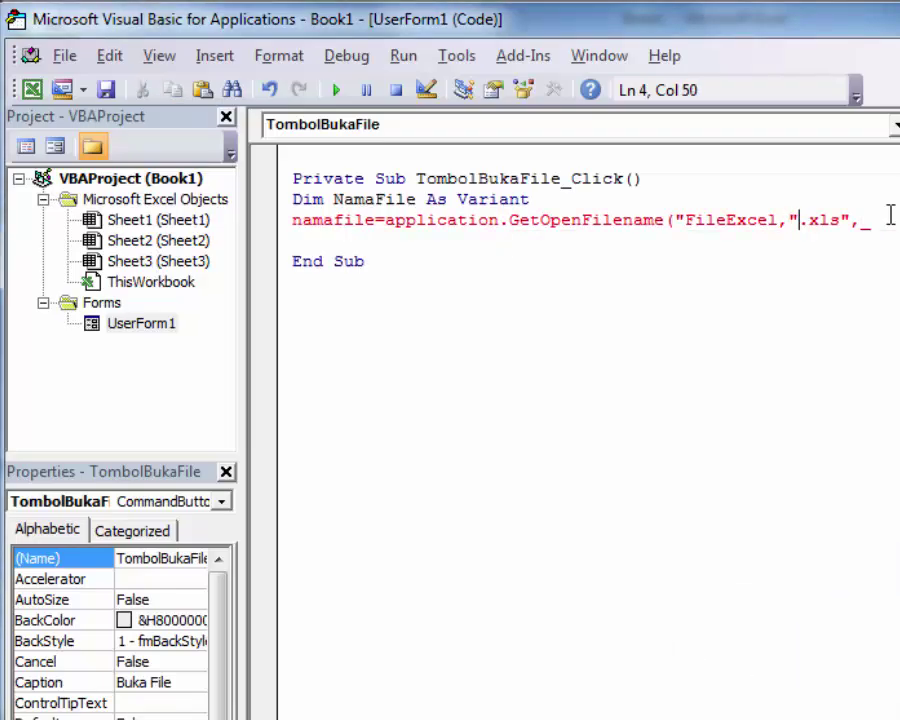
key(Right)
key(Right)
key(Right)
key(Right)
key(Right)
key(Right)
key(Down)
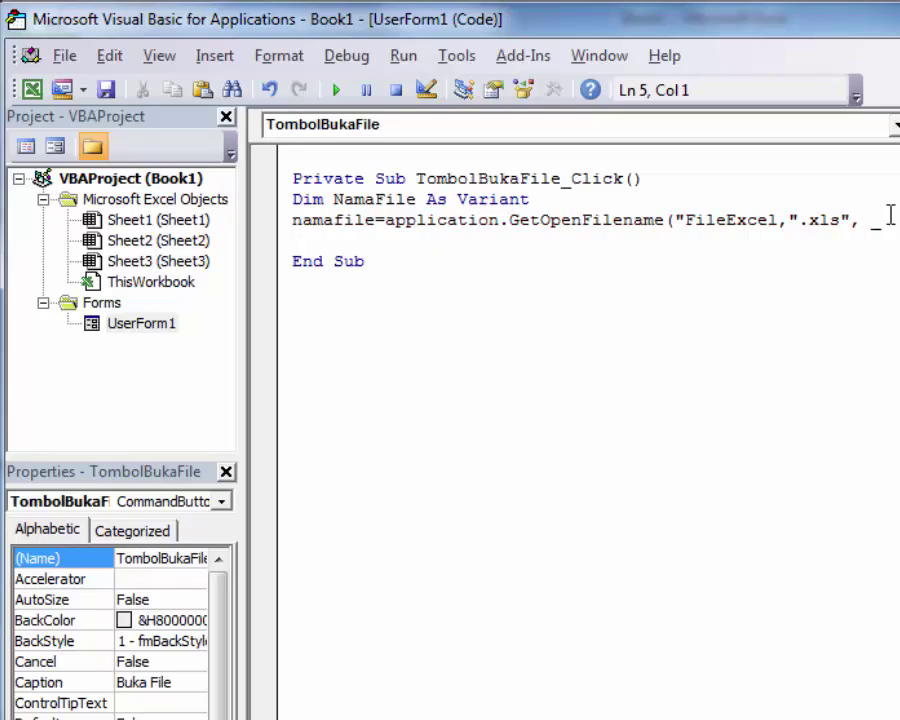
Step: Continue the call with 1,"Silakan Pilih File untuk dibuka",,False)
text(1)
text(,")
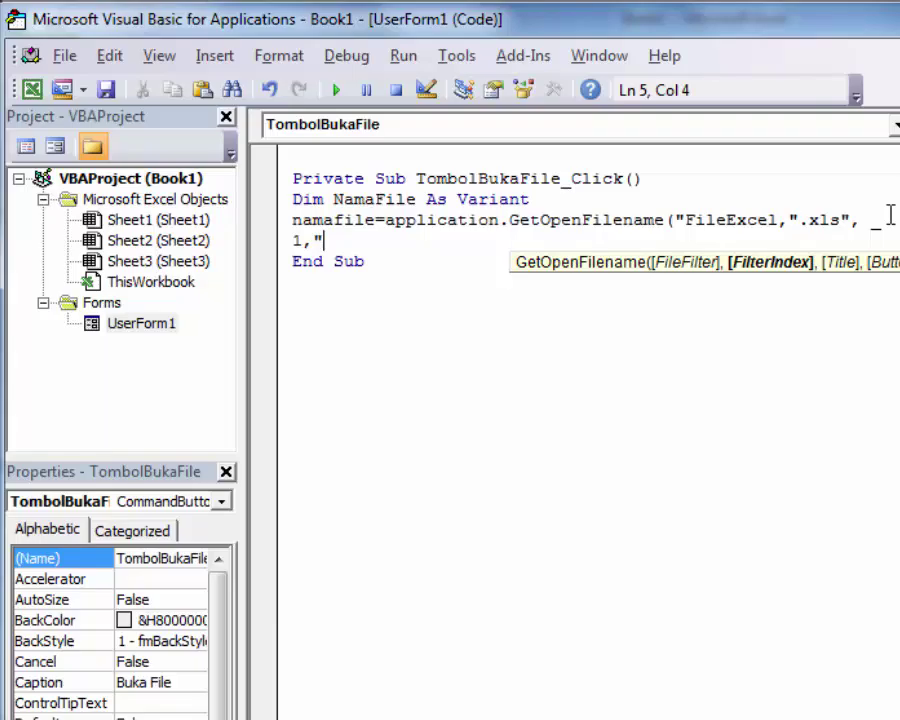
text(Silakan P)
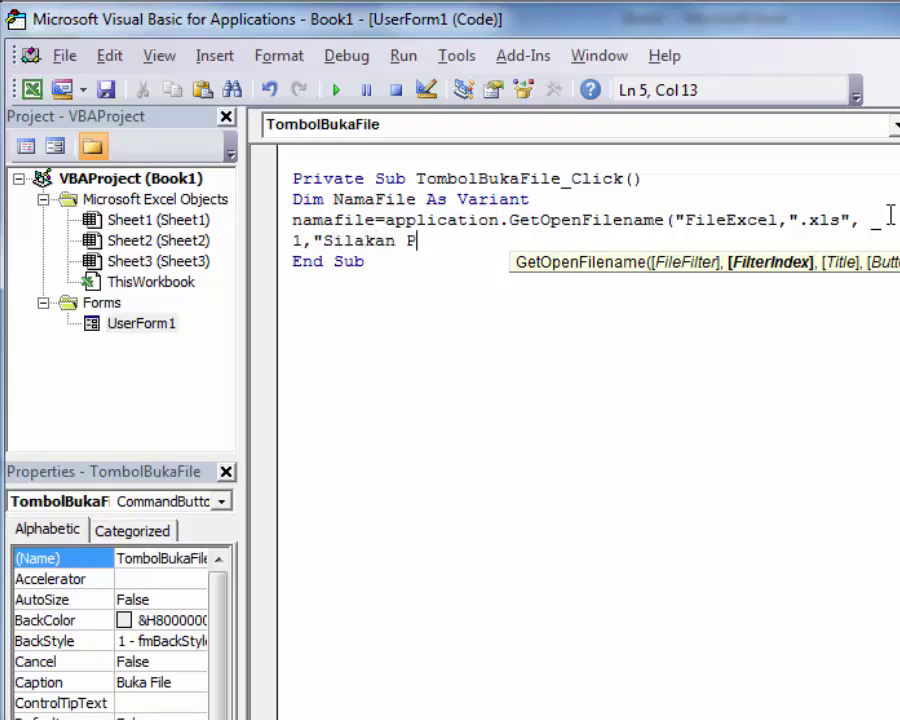
text(ilih File)
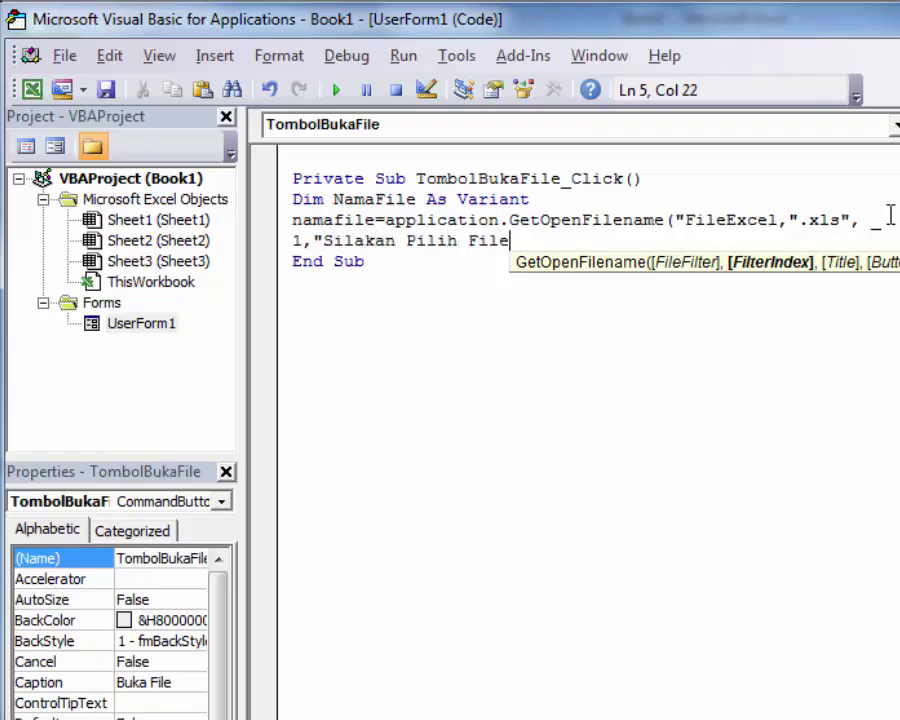
text( untuk dibka)
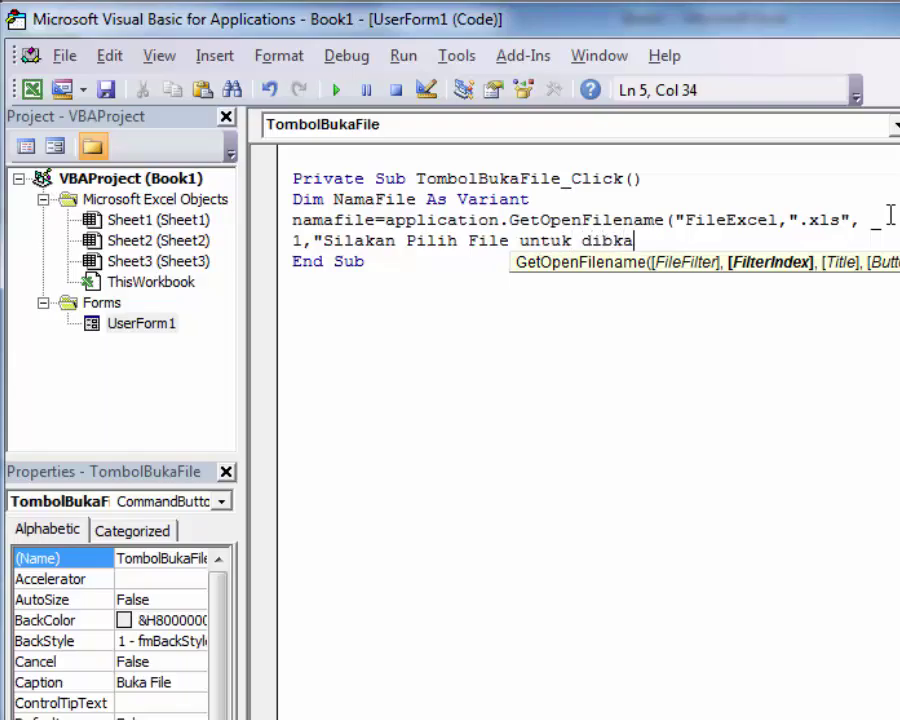
key(BackSpace)
key(BackSpace)
text(uka)
text(")
text(,)
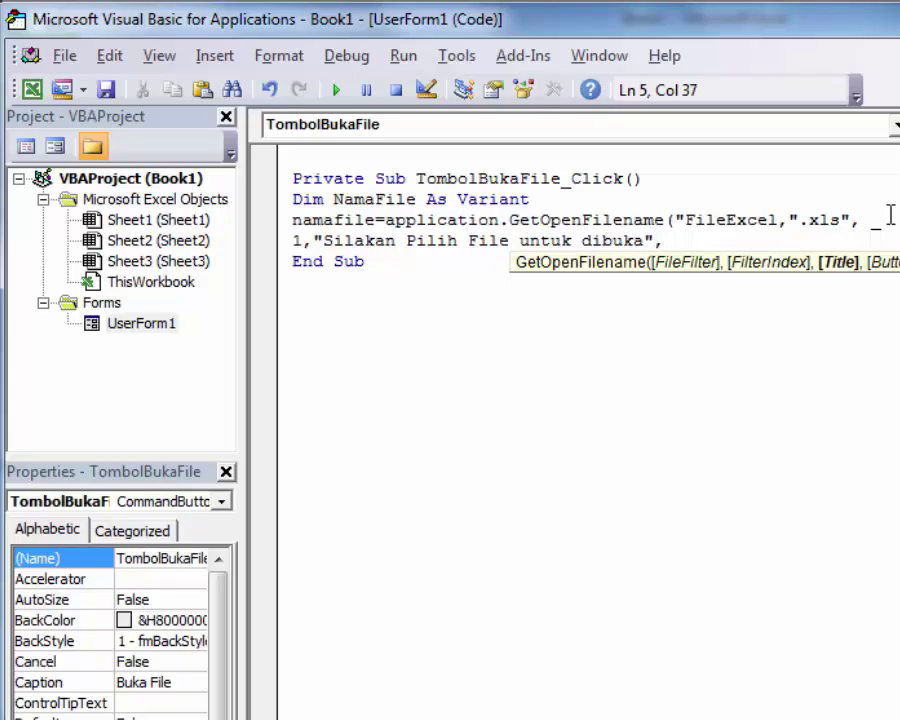
text(,)
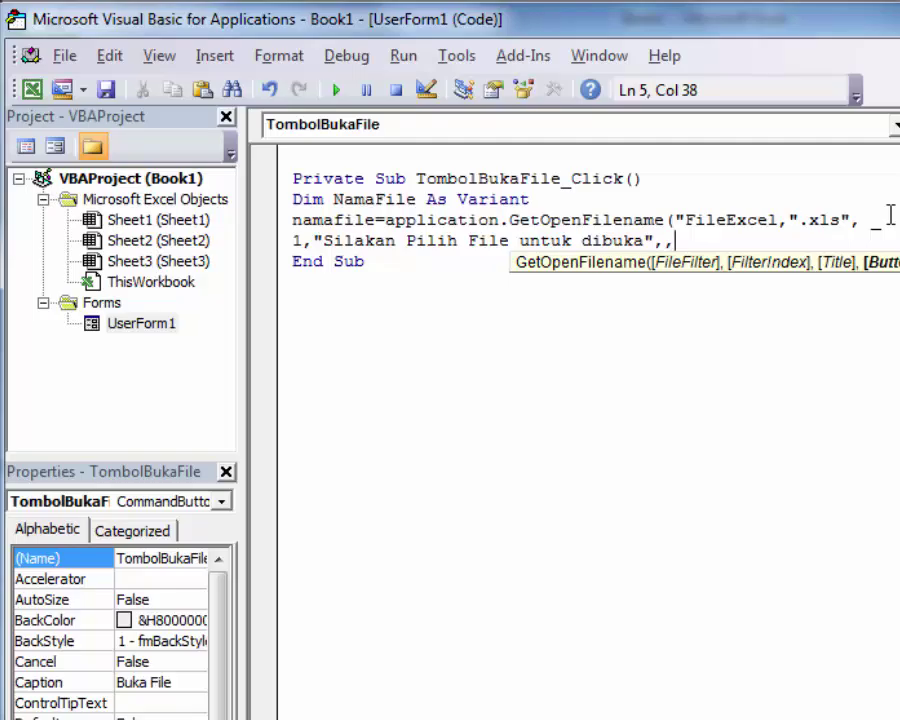
text(False)
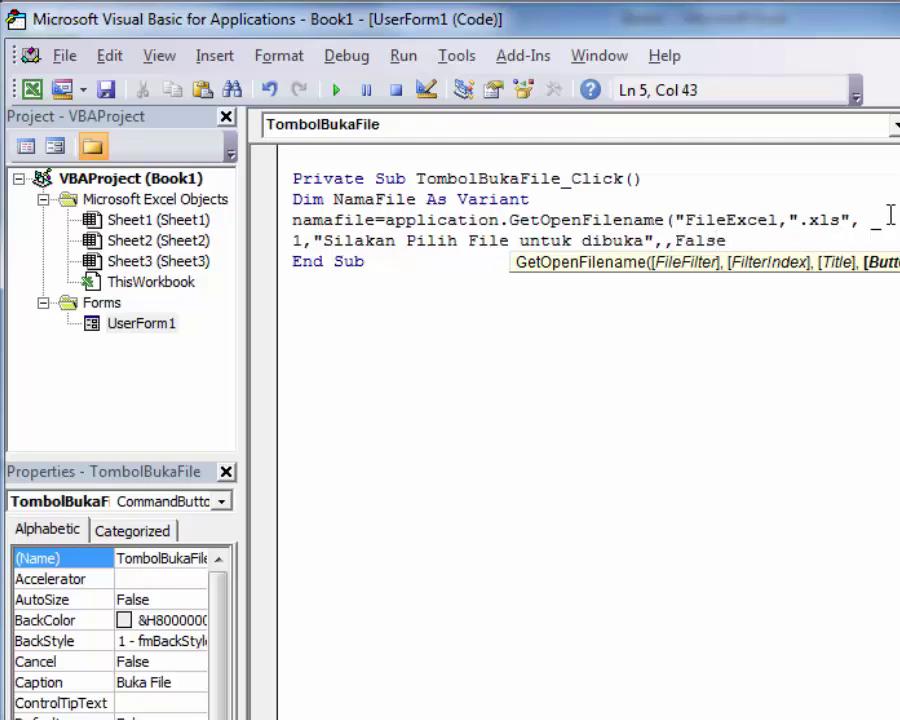
text())
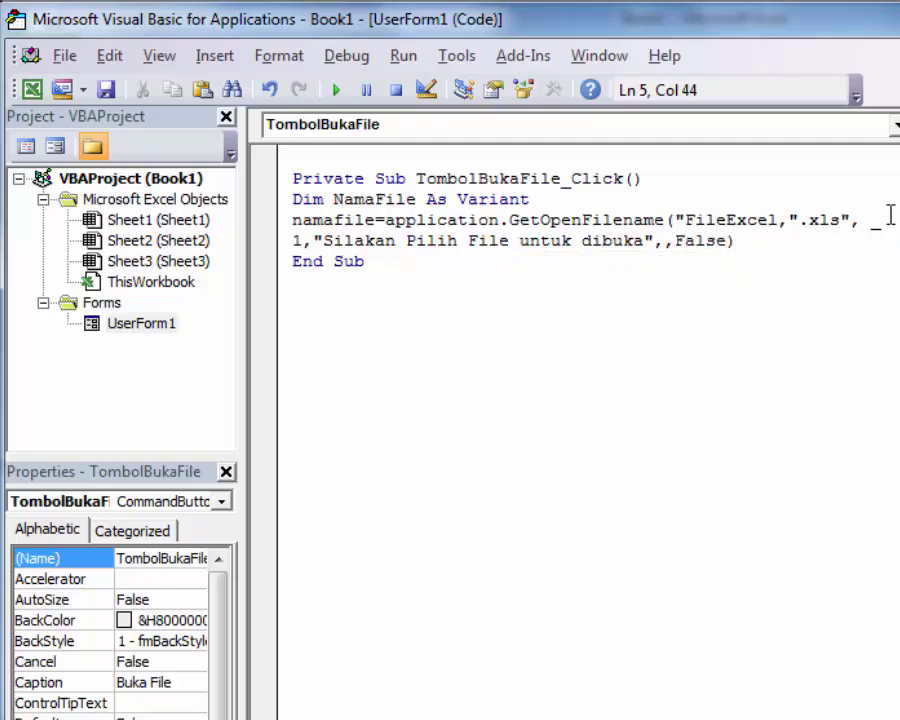
key(Return)
key(Return)
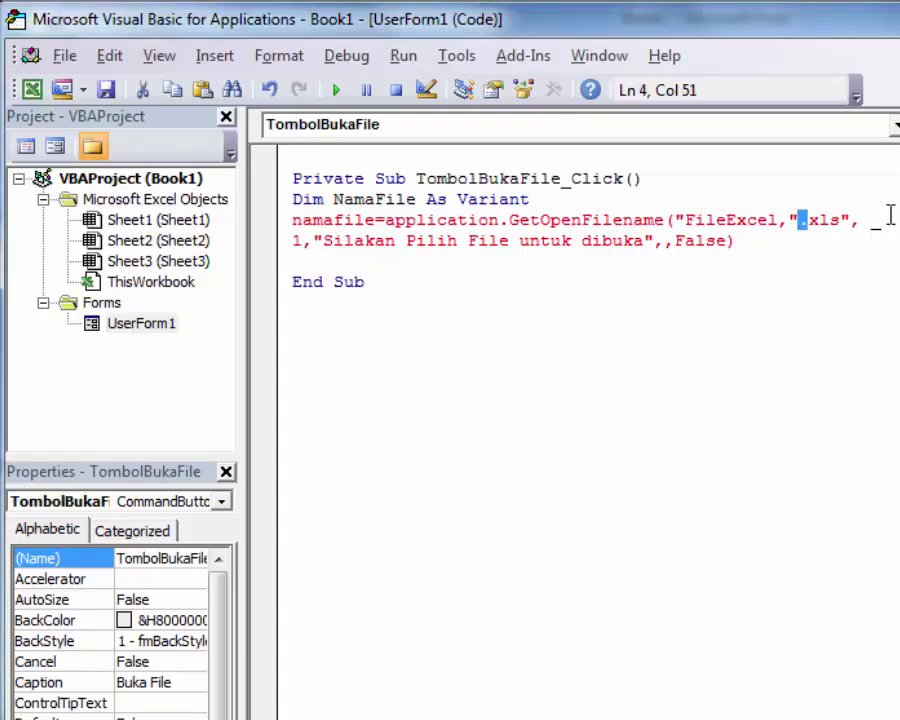
Step: Correct the filter to "FileExcel,*.xls", then start an 'if typefile(namafile)=' line
key(Left)
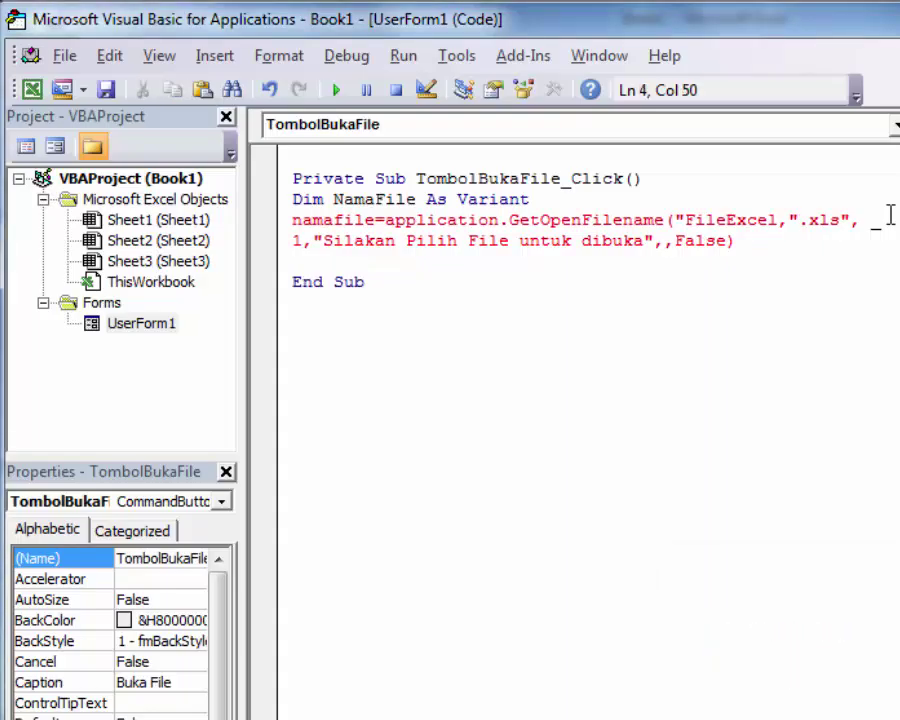
text(*)
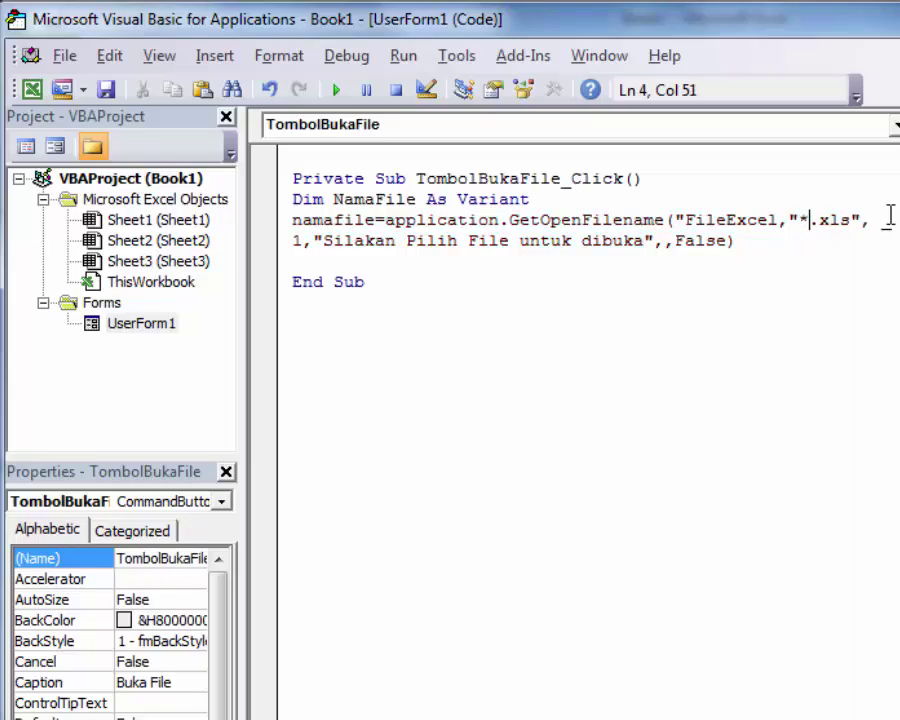
click(493, 274)
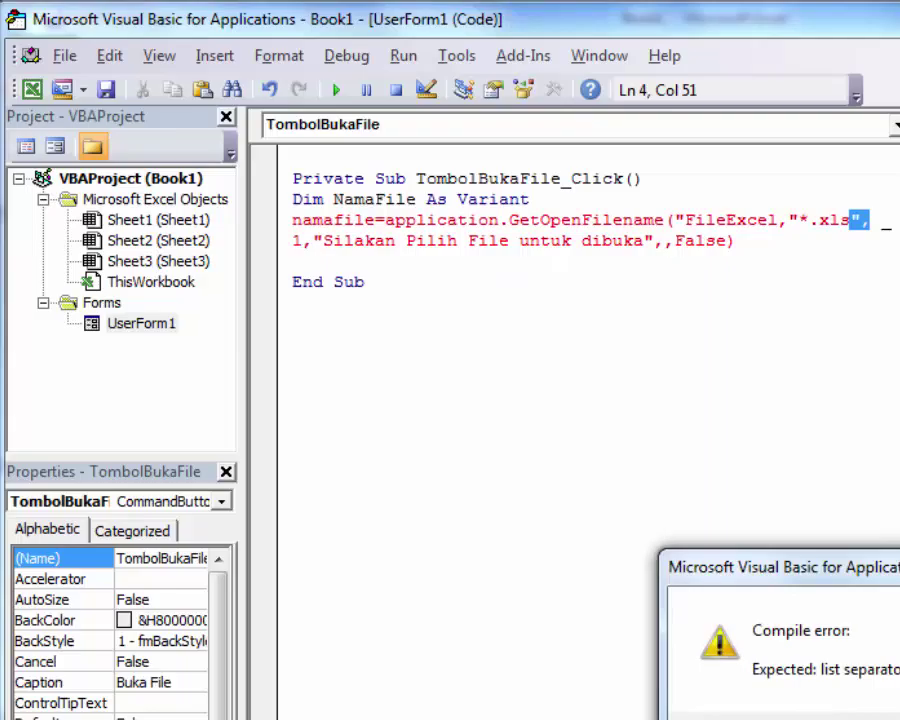
key(Return)
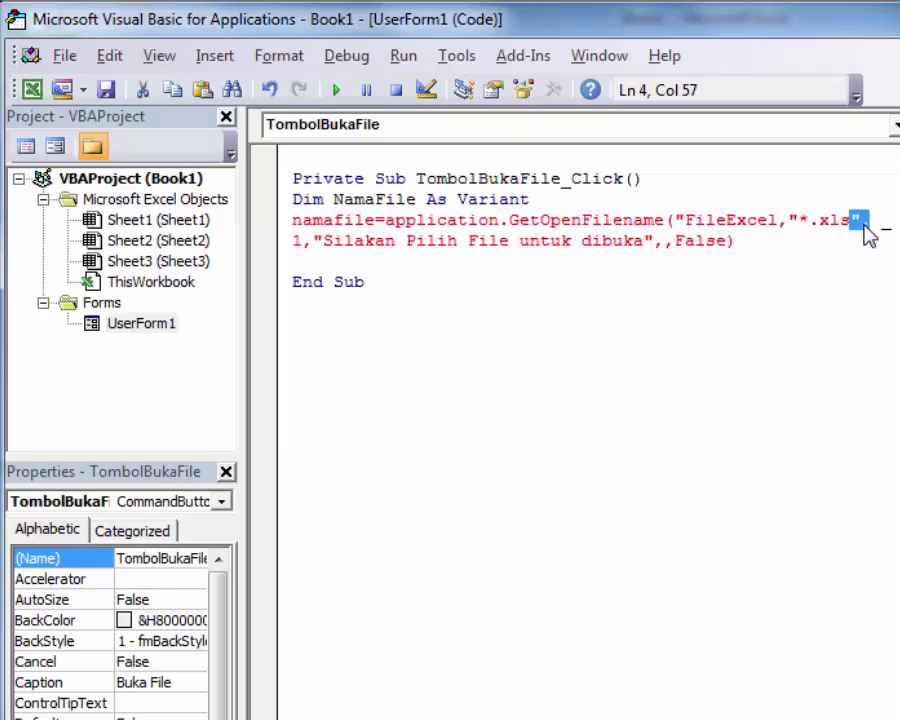
click(802, 222)
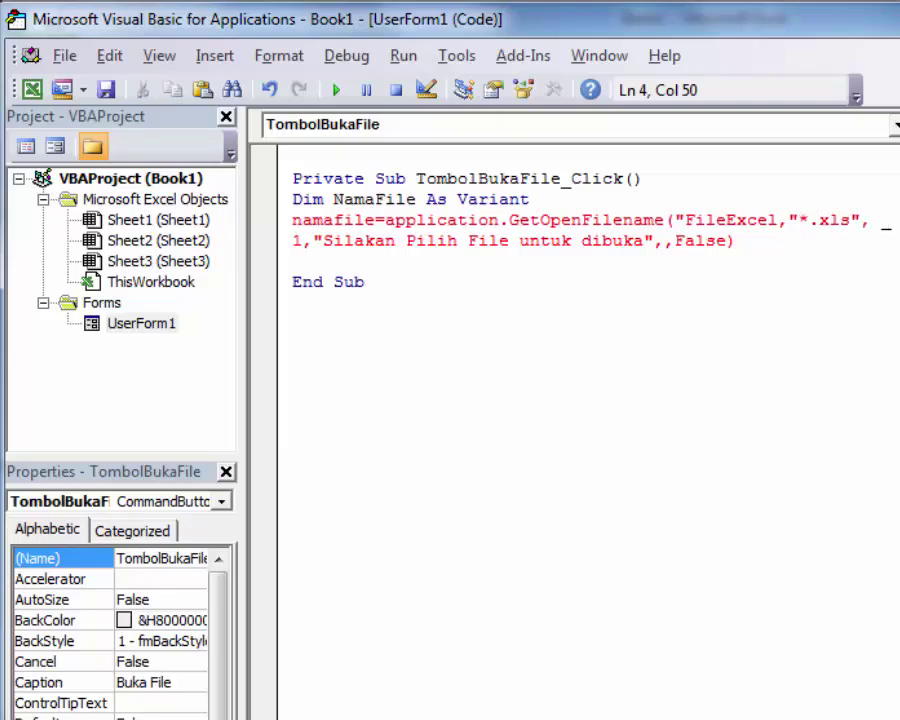
key(BackSpace)
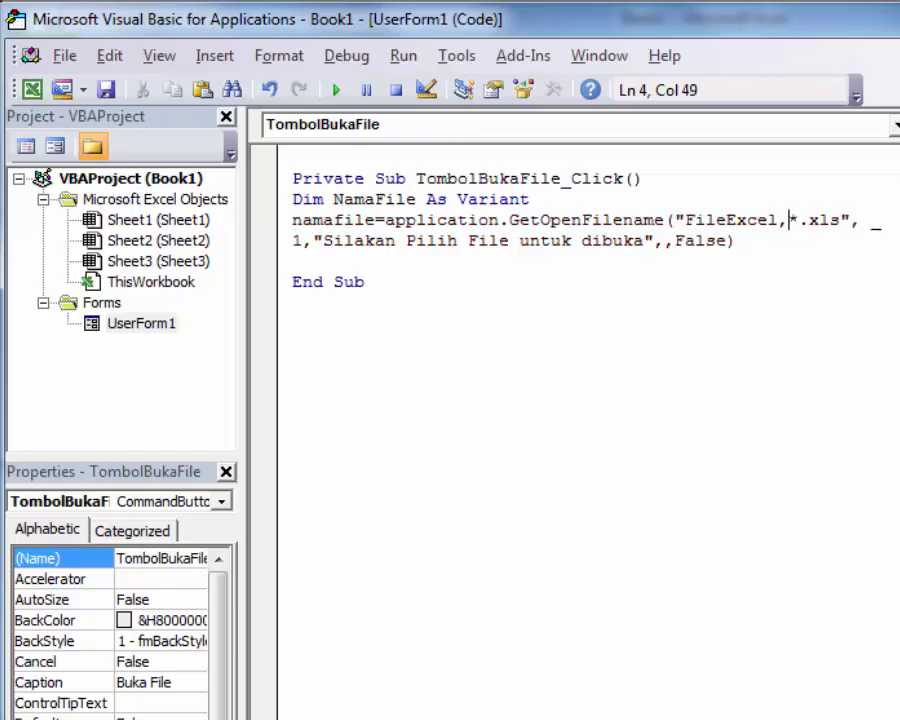
click(595, 264)
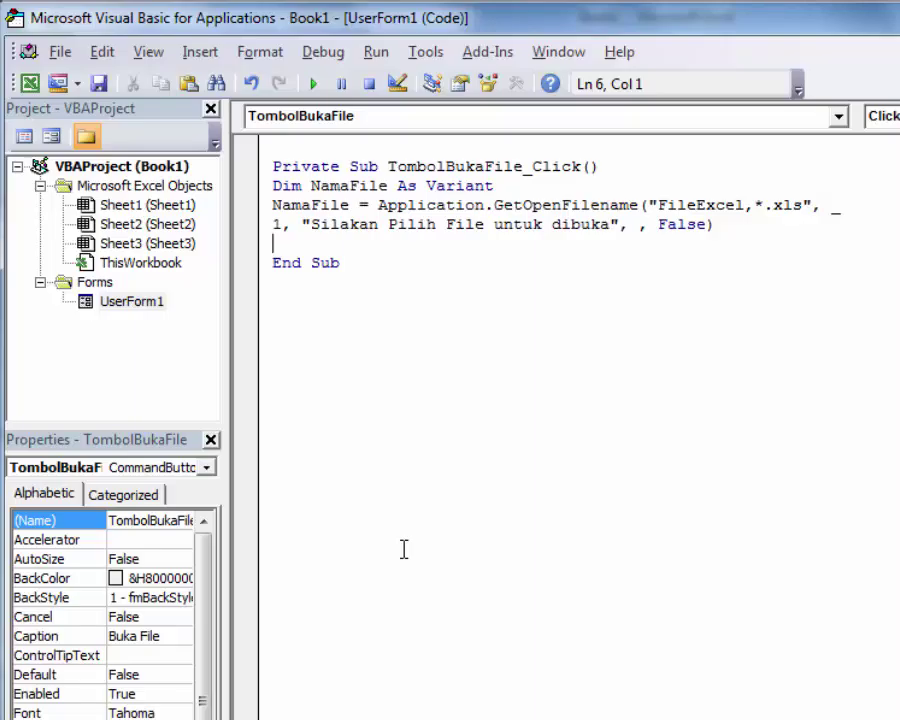
text(if )
text(t)
text(ypefile()
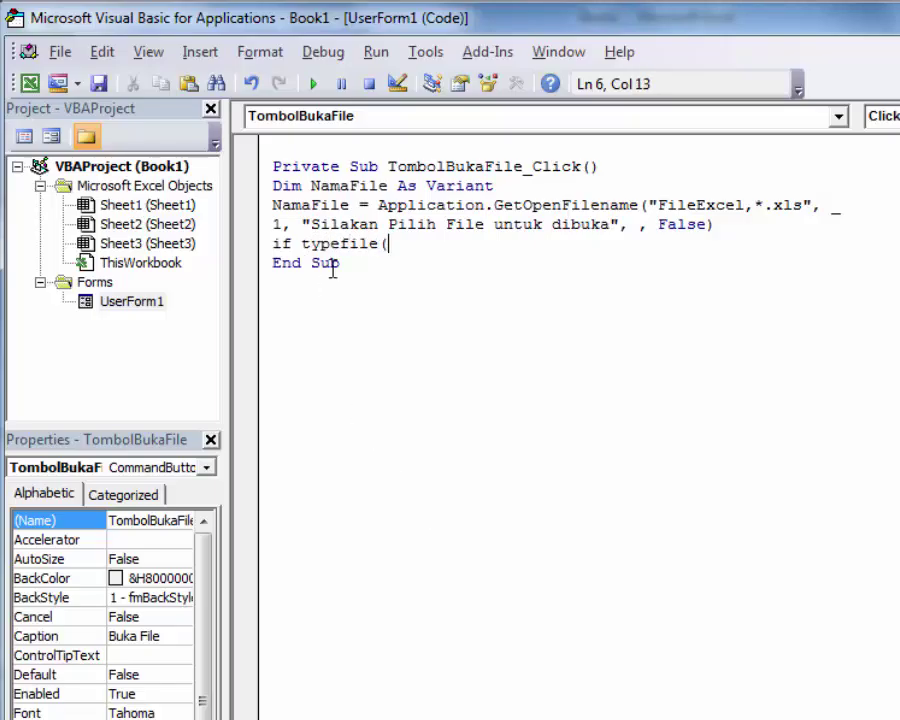
text(na)
text(mafile)
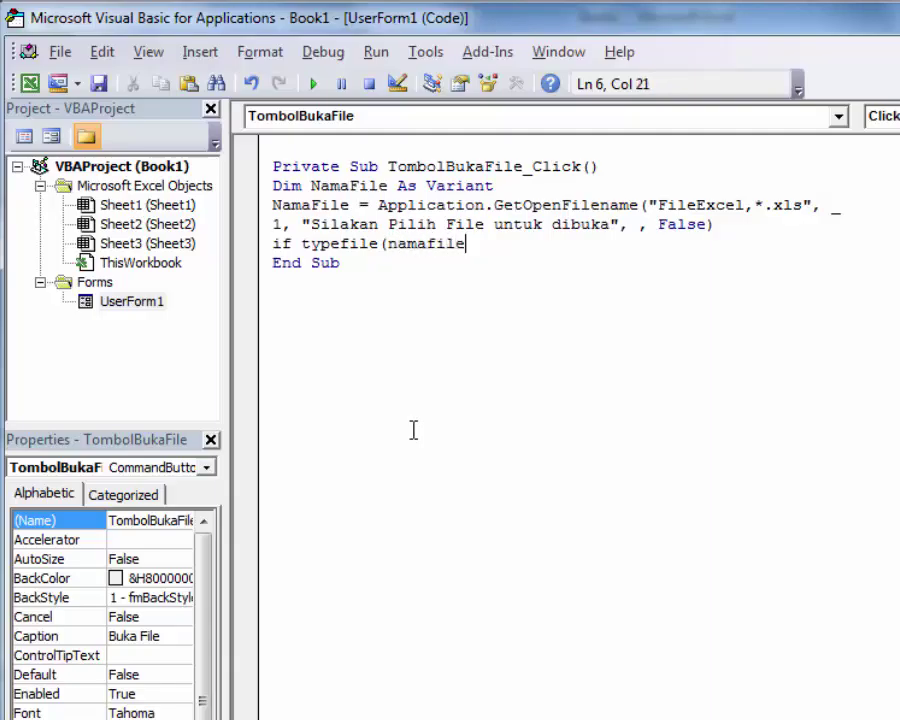
text())
text(=)
text(")
text(b)
Step: Finish line 6 as If typefile(NamaFile) = "Boolean" Then Exit Sub and start a new line
key(BackSpace)
text(Boolean)
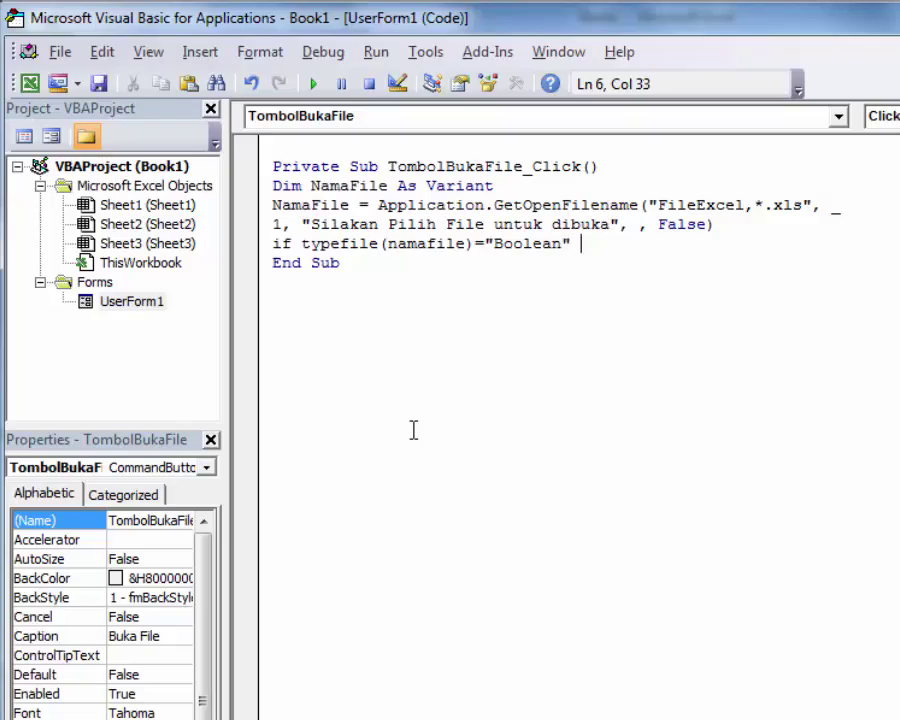
text(then)
text(exitsub)
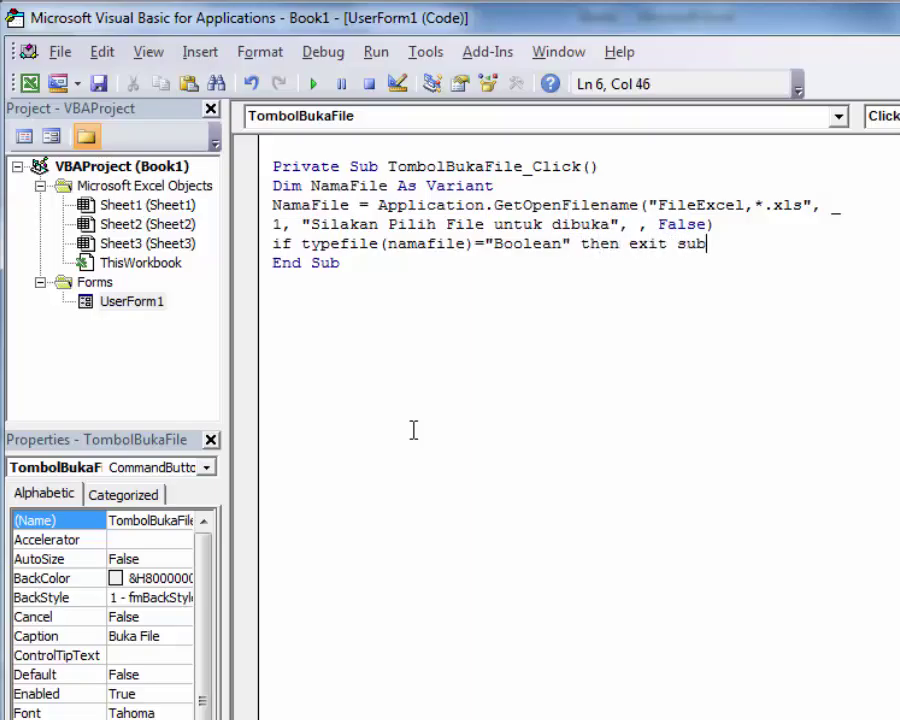
key(Return)
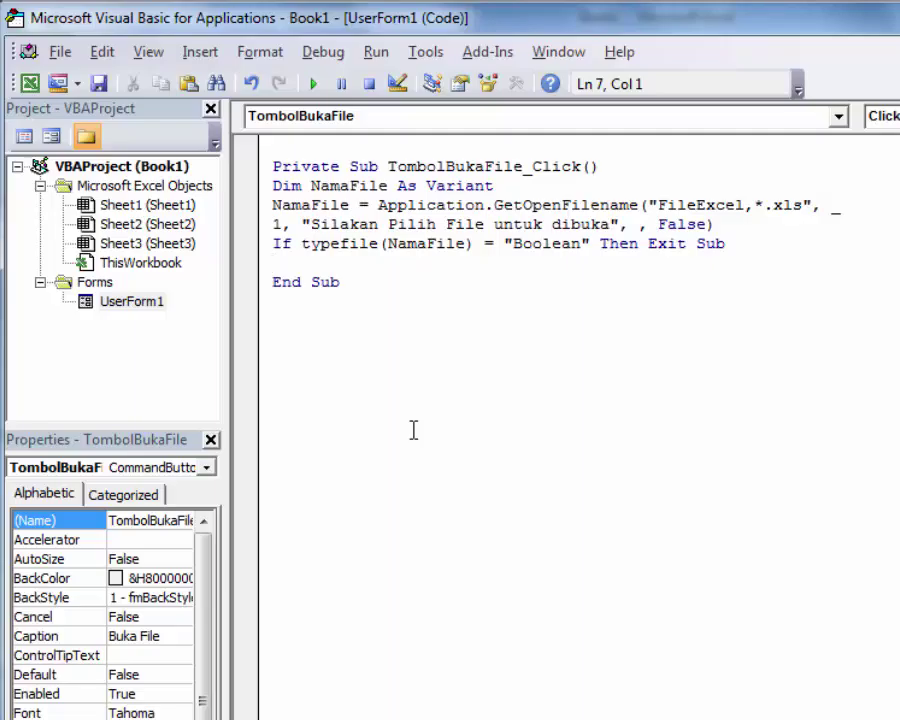
Step: Add a Debug.Print "Selected file:" & NamaFile line to report the chosen file
text(debug)
text(.print)
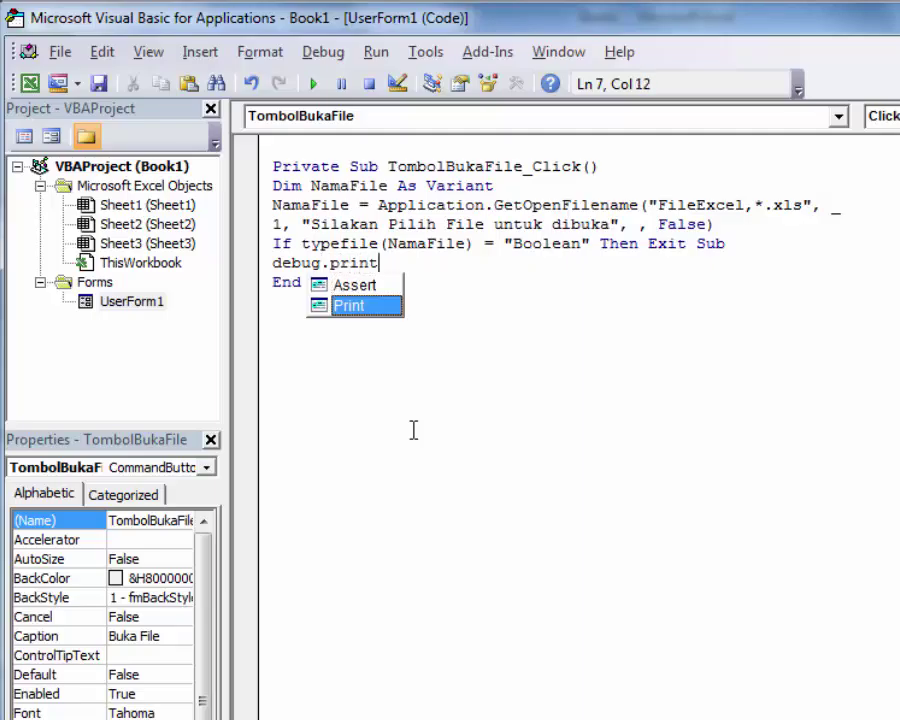
key(Tab)
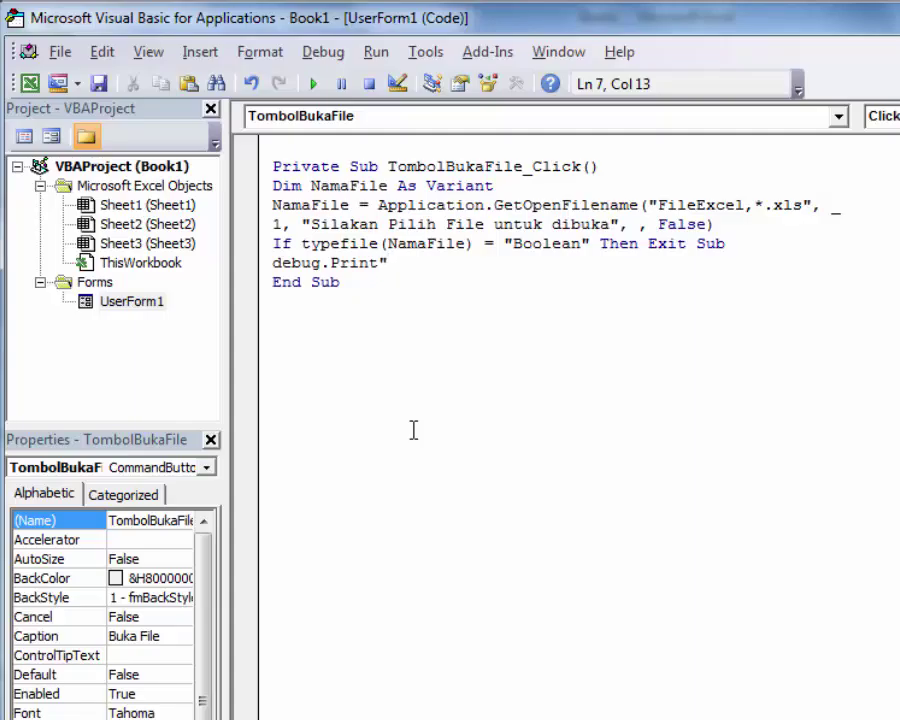
text(Selected)
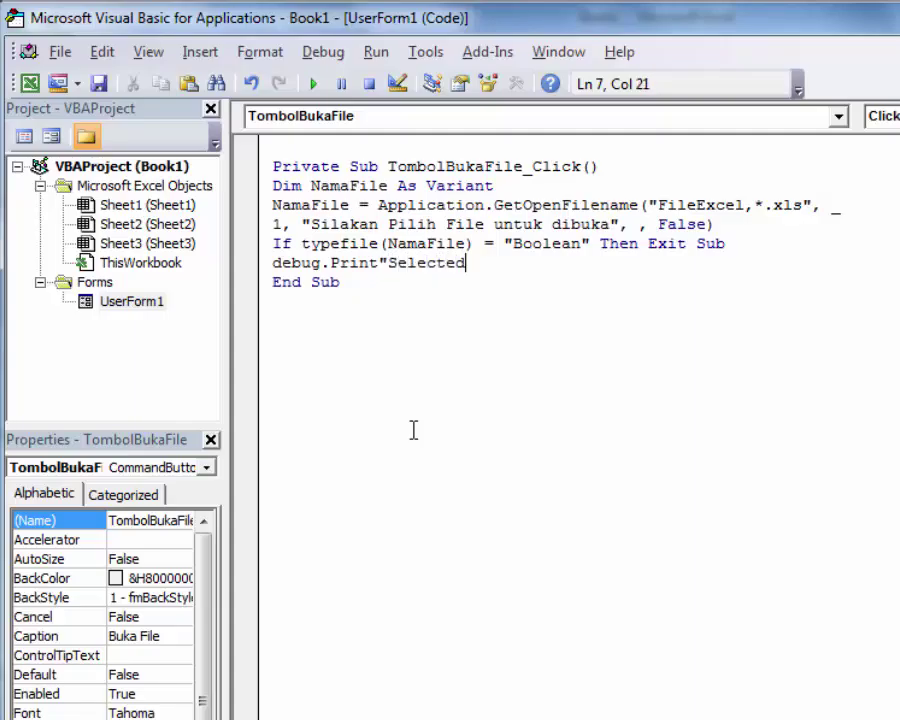
text( file)
text(:)
text("&)
text(namafil)
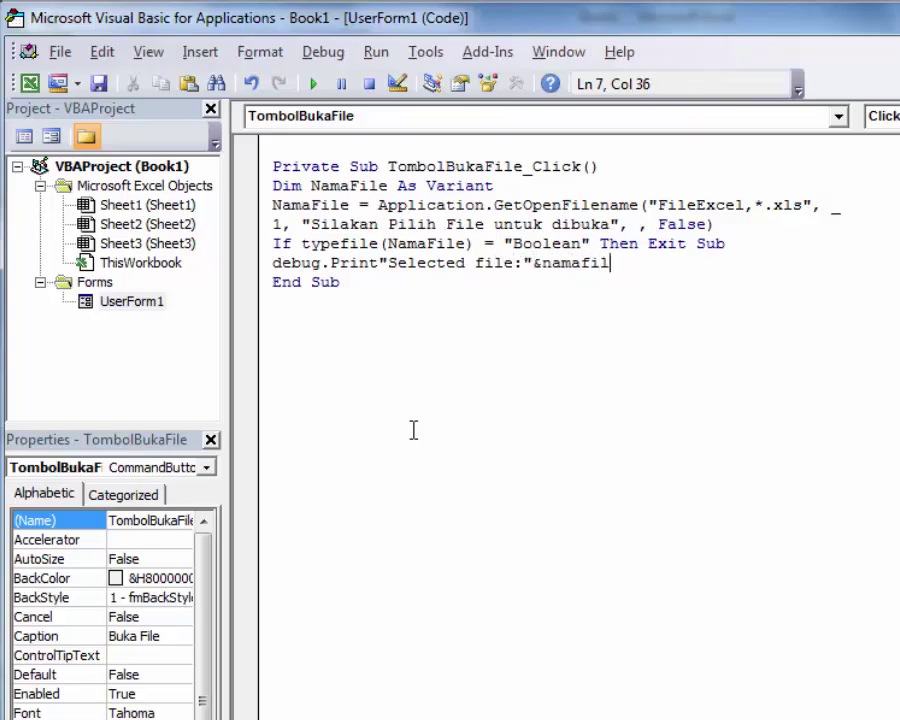
text(e)
key(Return)
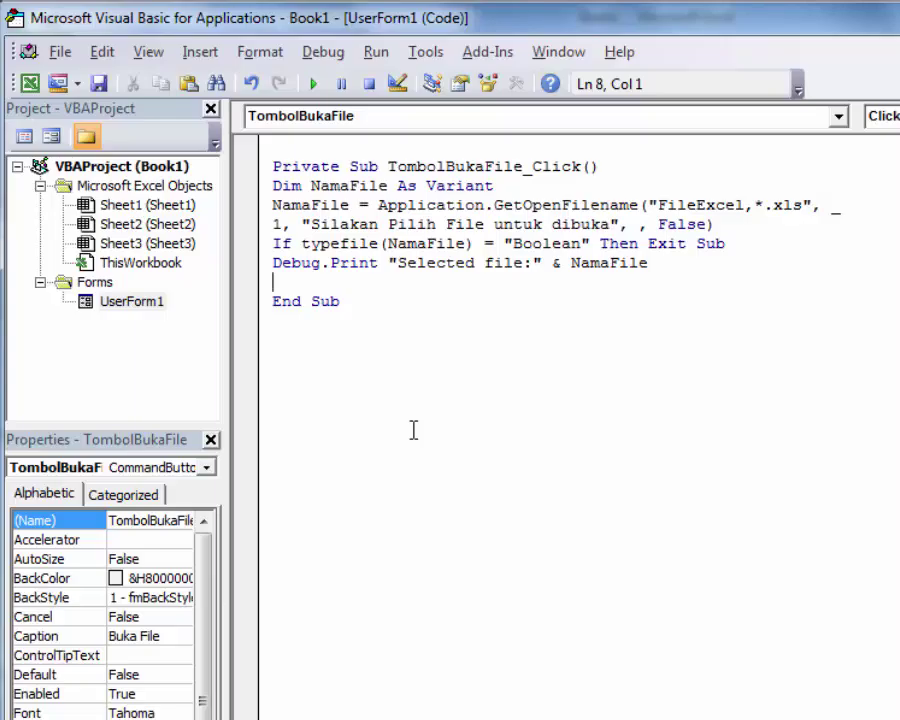
Step: Add Workbooks.Open NamaFile on the next line, choosing Open from IntelliSense
text(wo)
text(rk)
text(books)
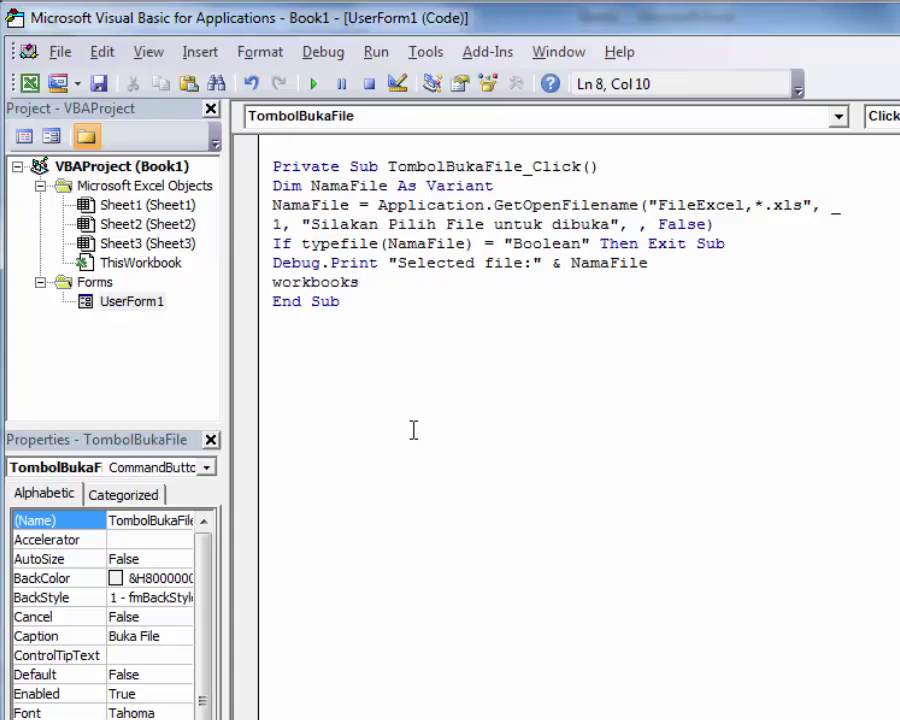
text(.)
scroll(413, 430, down, 2)
text(op)
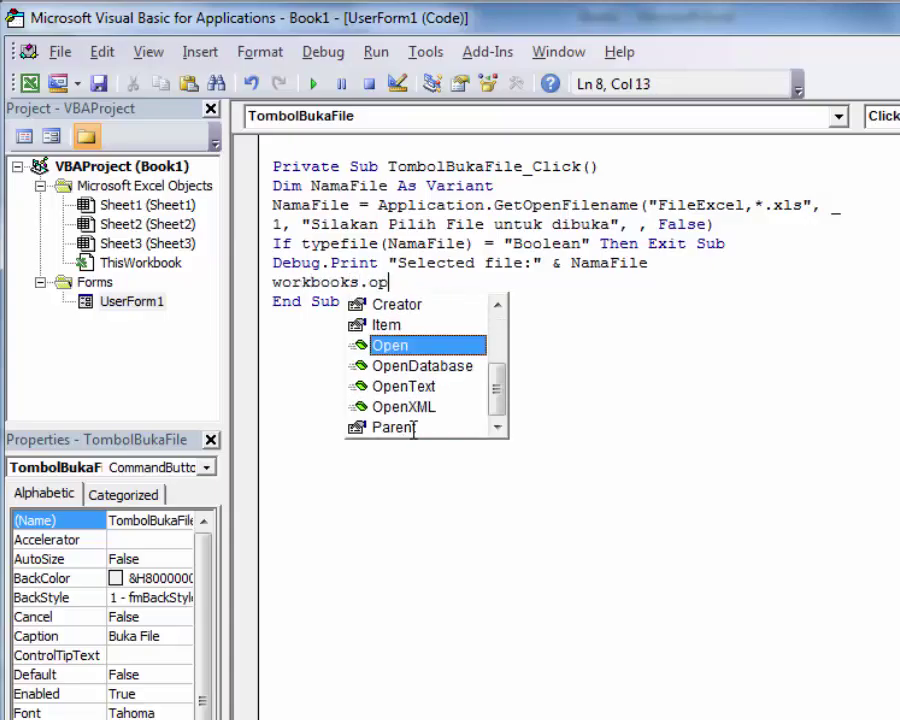
key(Tab)
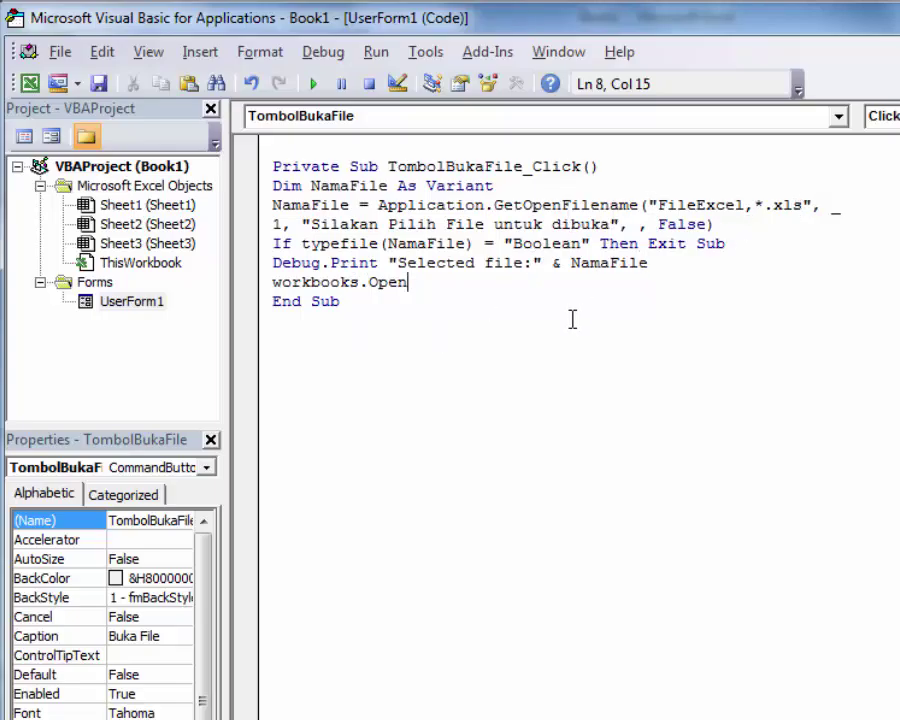
text( nama)
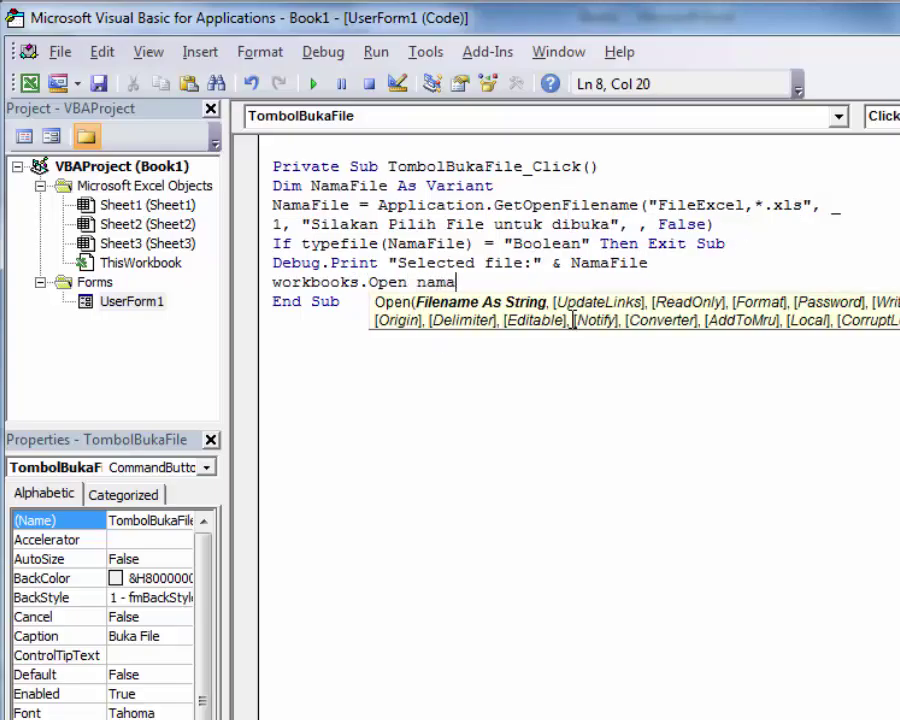
text(file)
key(Up)
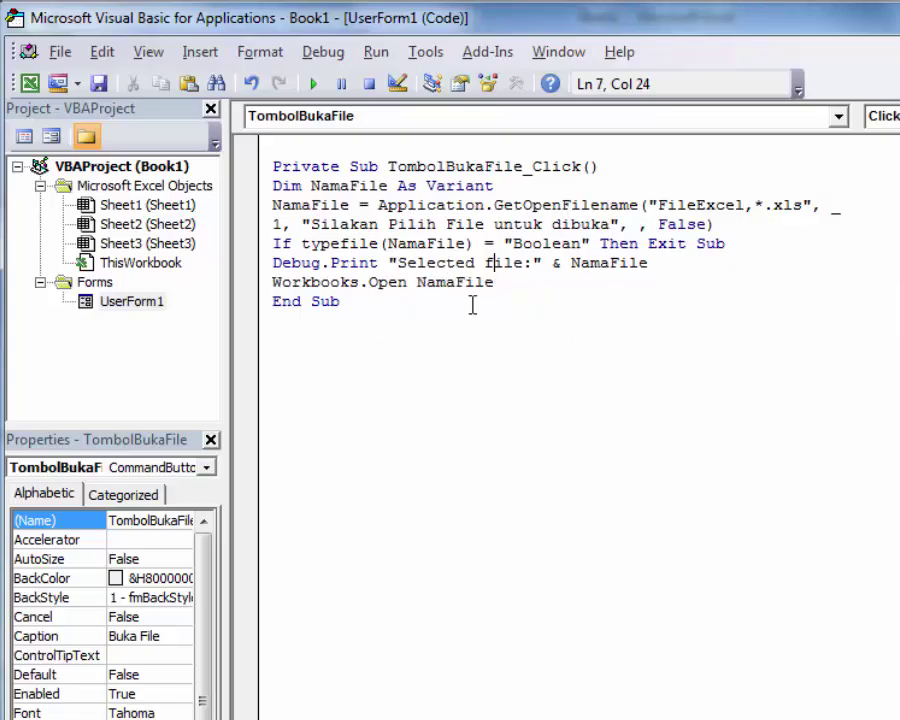
click(271, 222)
Step: Indent the '1, "Silakan...' continuation line under the GetOpenFilename call, then review the procedure
key(Tab)
key(Tab)
key(Tab)
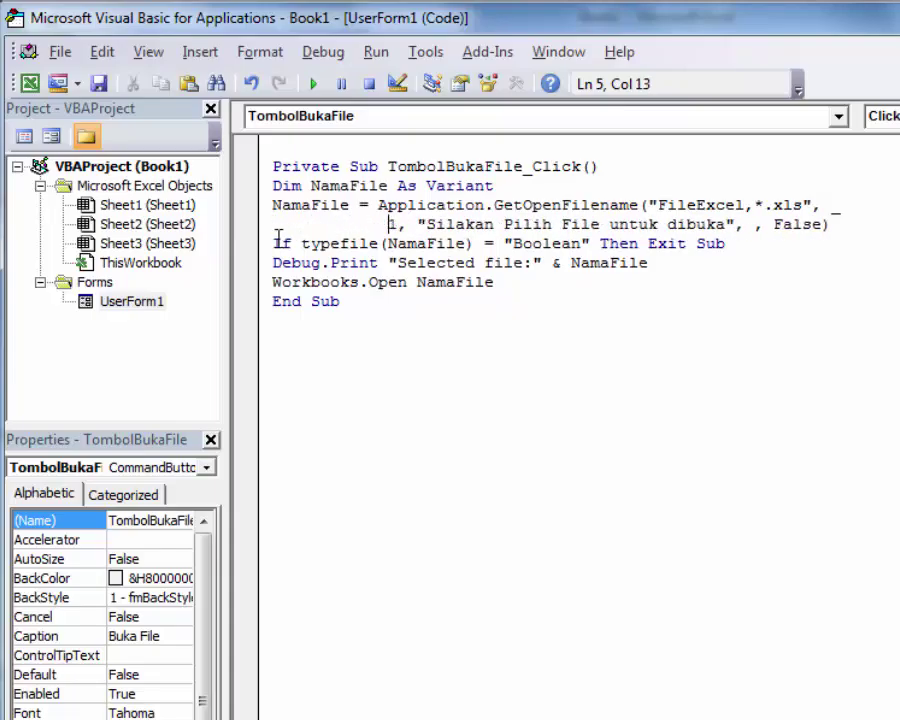
click(272, 243)
click(777, 250)
click(416, 152)
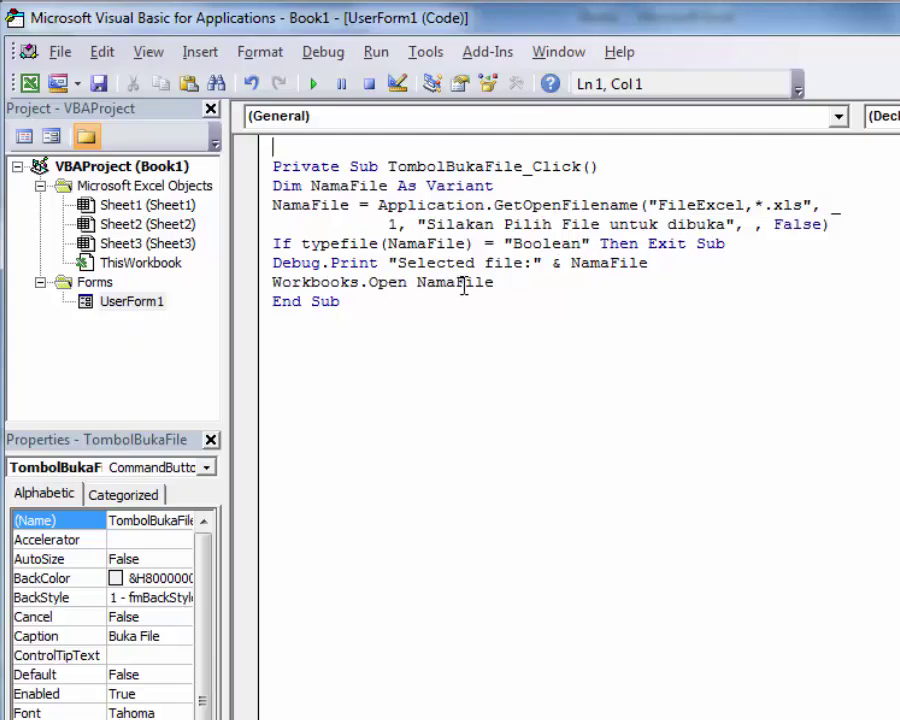
click(370, 298)
click(389, 188)
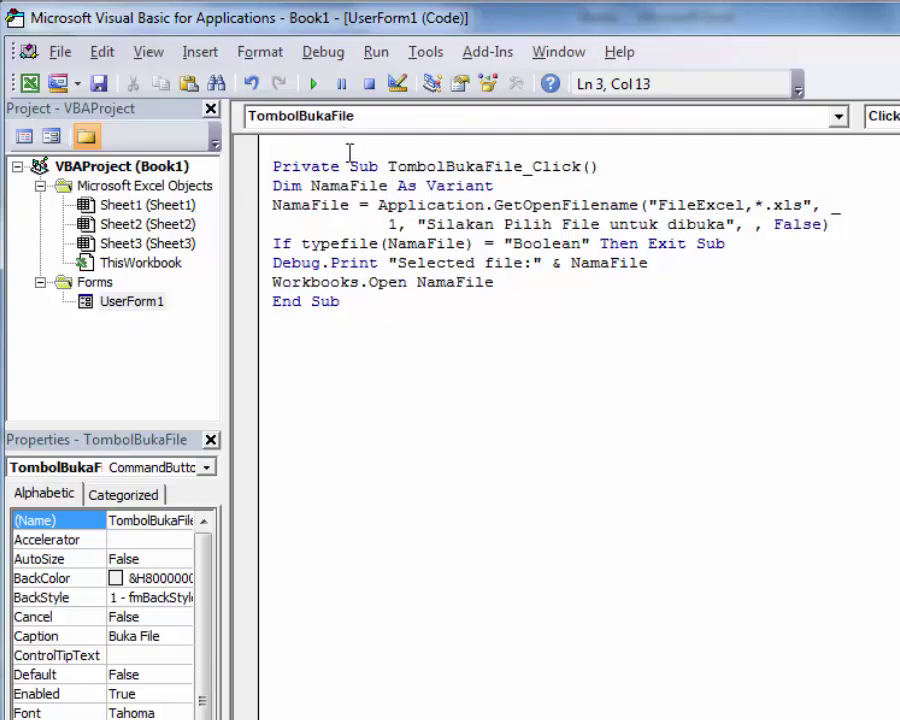
Step: Run the Menu Buka File Excel form, reposition it, and try Buka File, hitting a typefile compile error
click(312, 85)
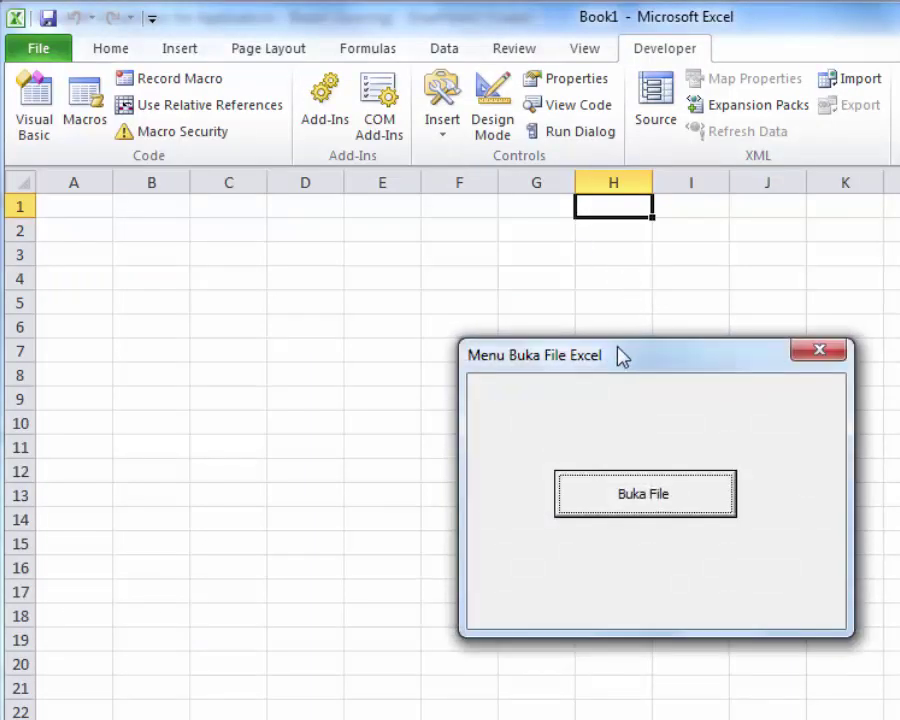
drag(619, 352, 421, 260)
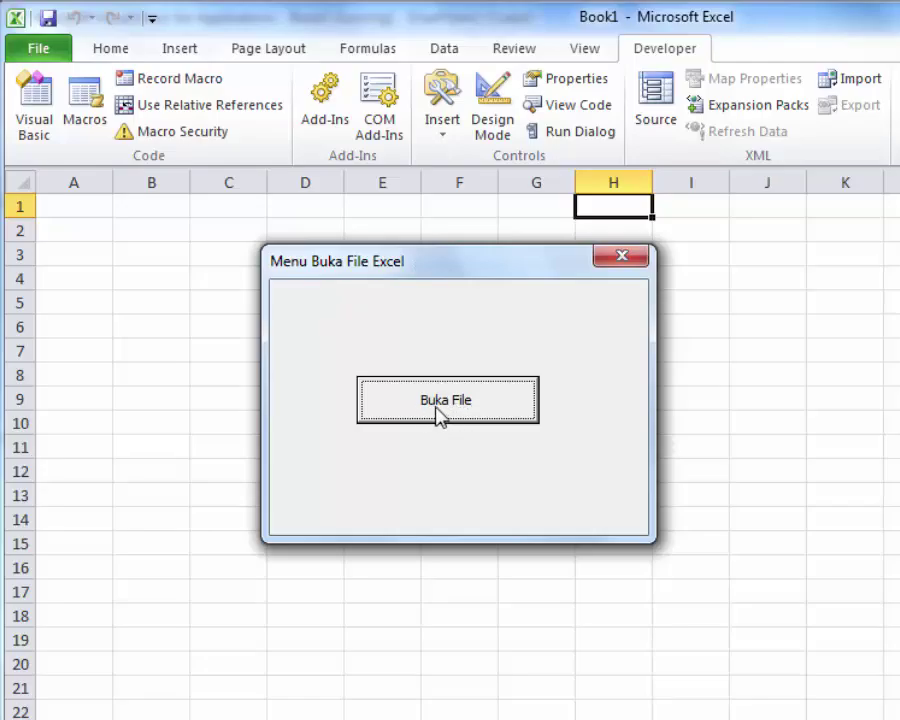
drag(497, 265, 524, 281)
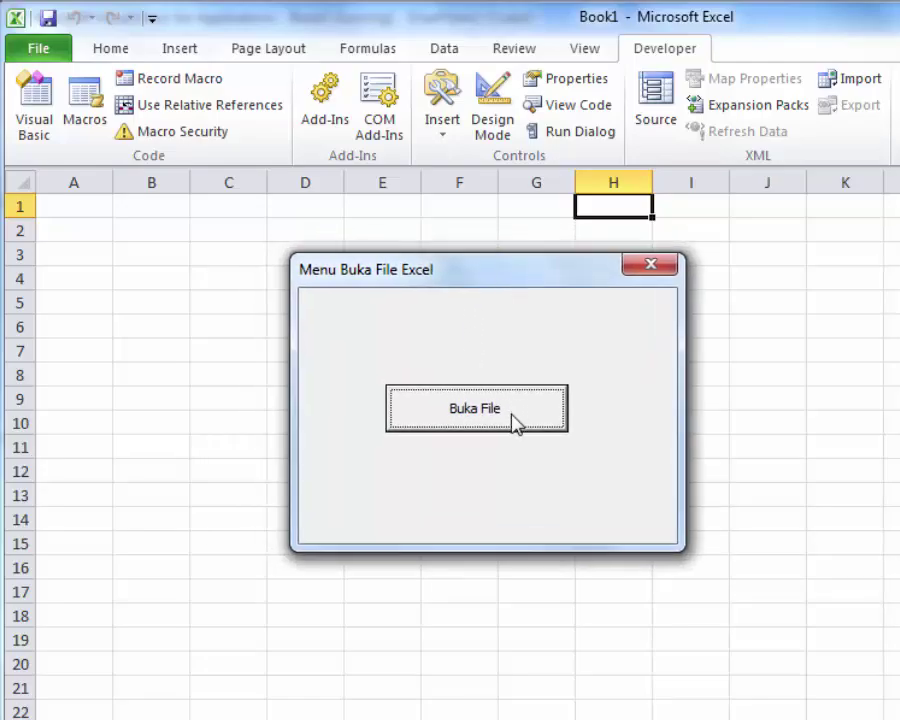
click(518, 422)
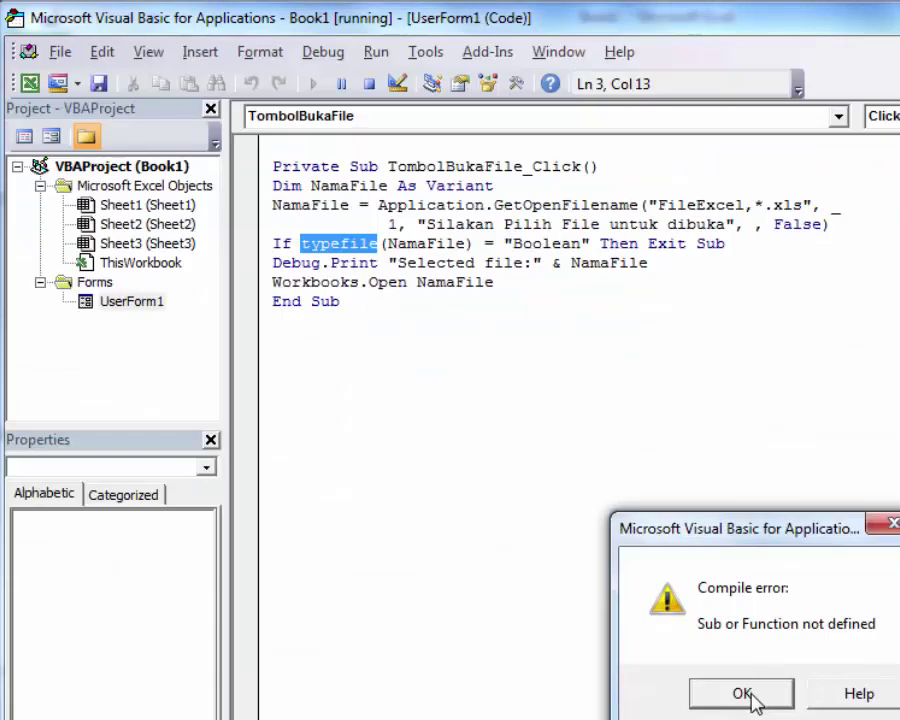
Step: Dismiss the compile error and correct typefile to TypeName in the If line
click(765, 694)
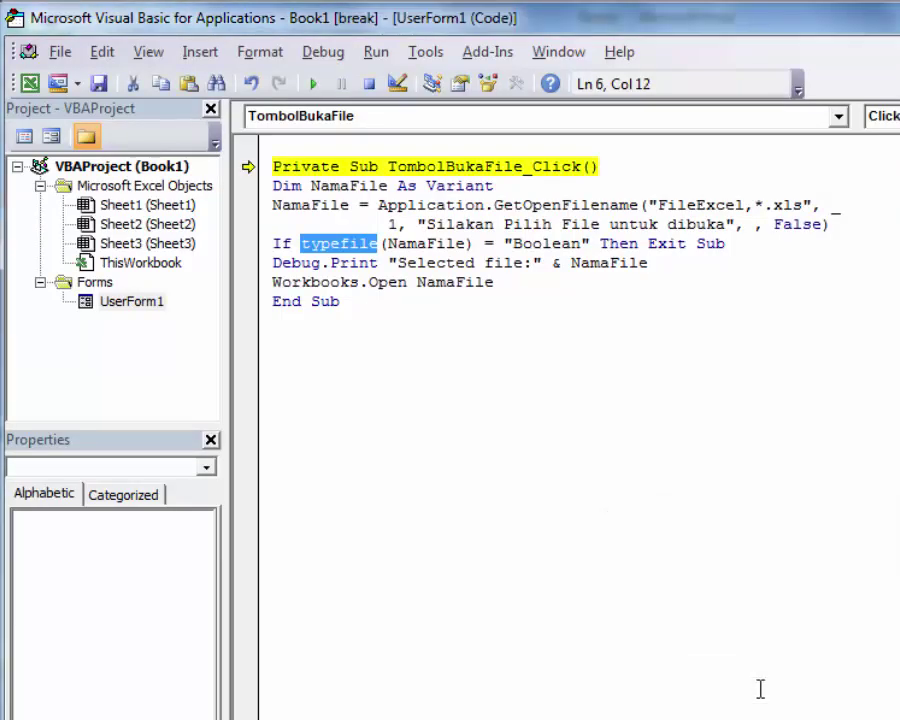
click(362, 243)
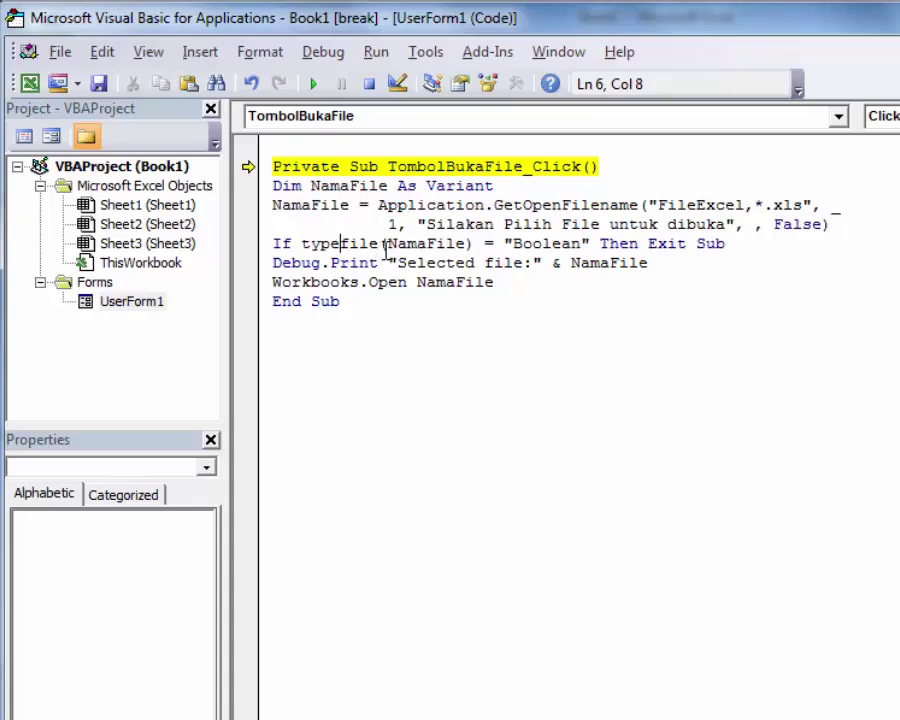
text(na)
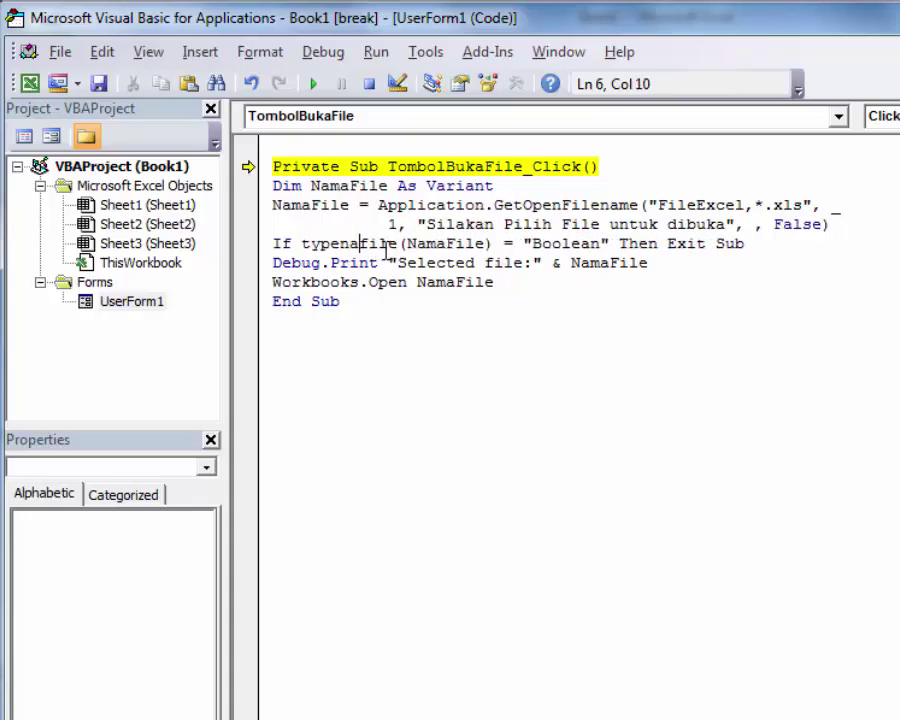
text(me)
key(Delete)
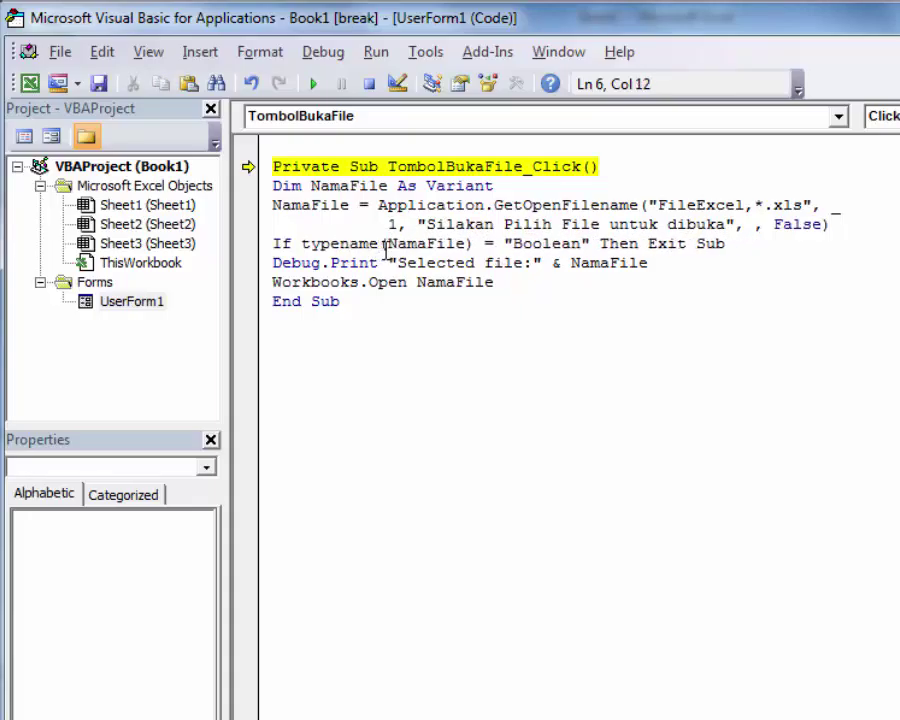
click(378, 318)
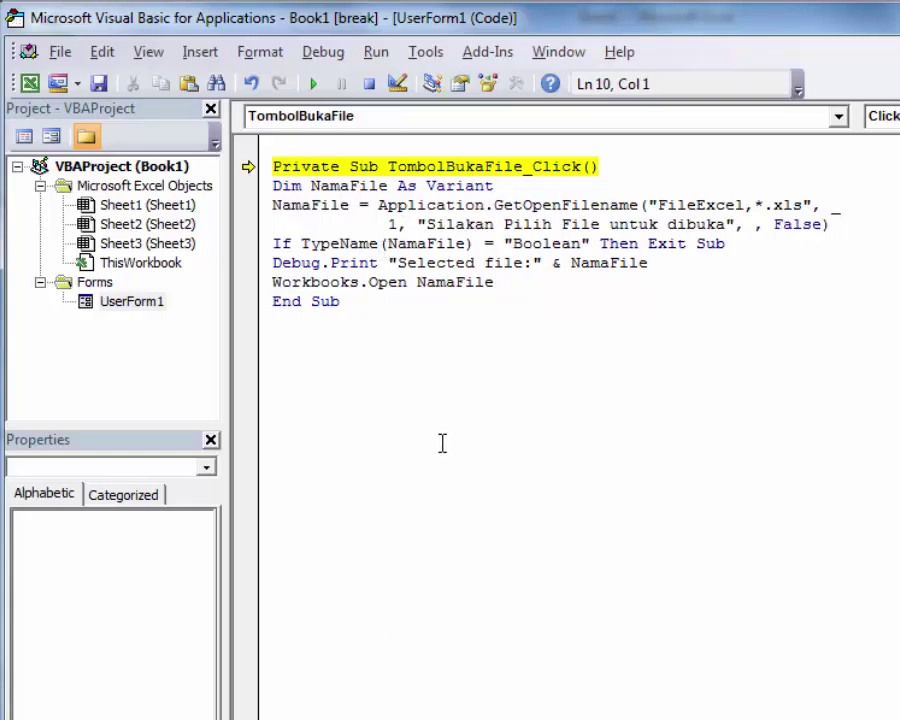
Step: Check the NamaFile references in Debug.Print and Workbooks.Open, then reset the paused run
click(340, 263)
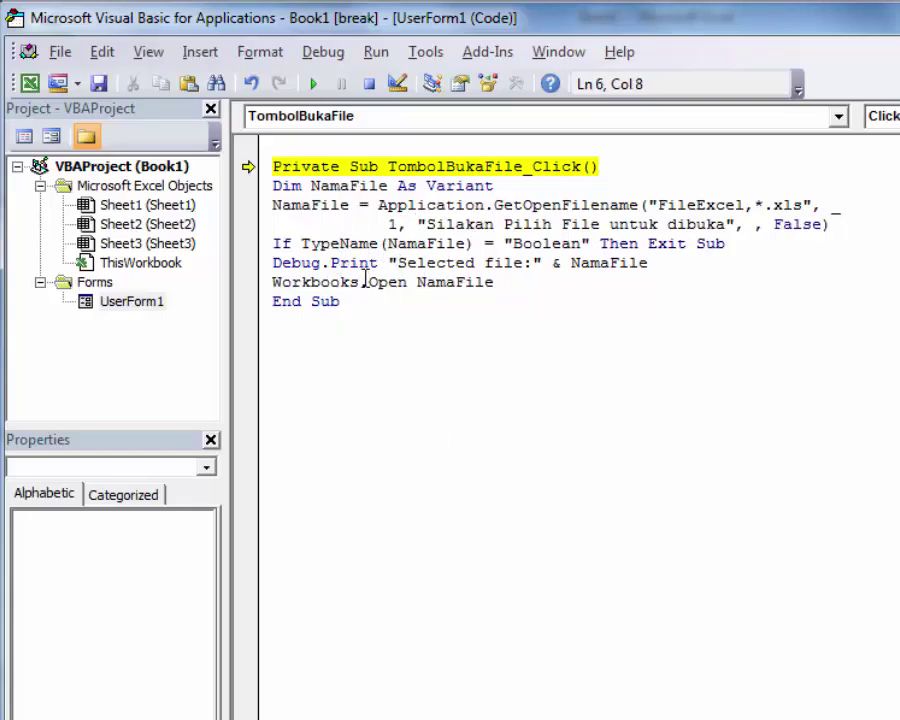
drag(440, 243, 407, 243)
click(417, 282)
click(369, 84)
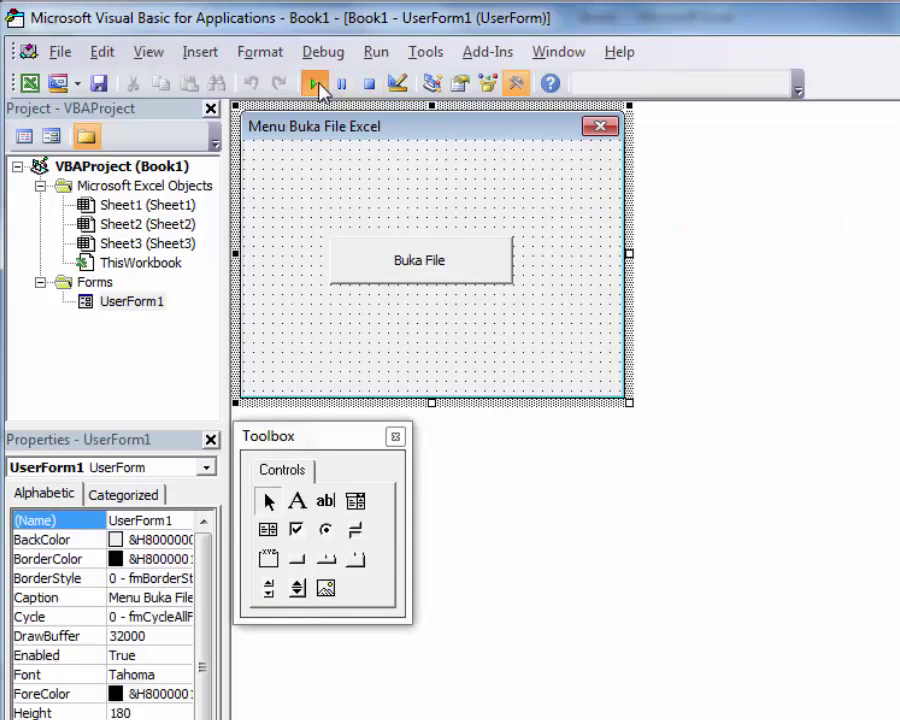
Step: Run UserForm1 and bring up the 'Silakan Pilih File untuk dibuka' picker, moving it into place
click(316, 86)
click(649, 494)
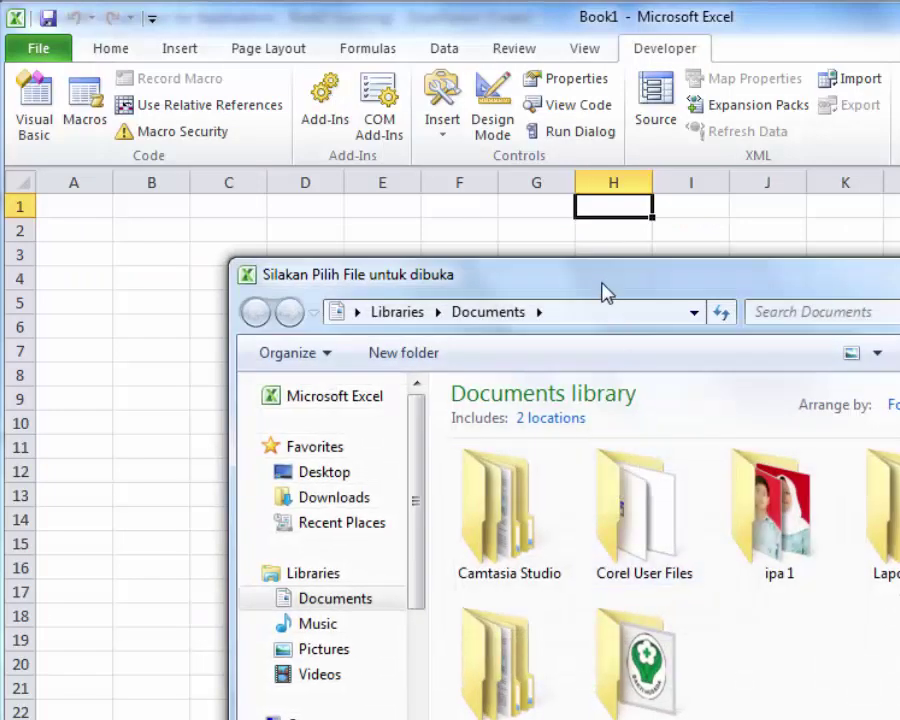
drag(602, 284, 597, 209)
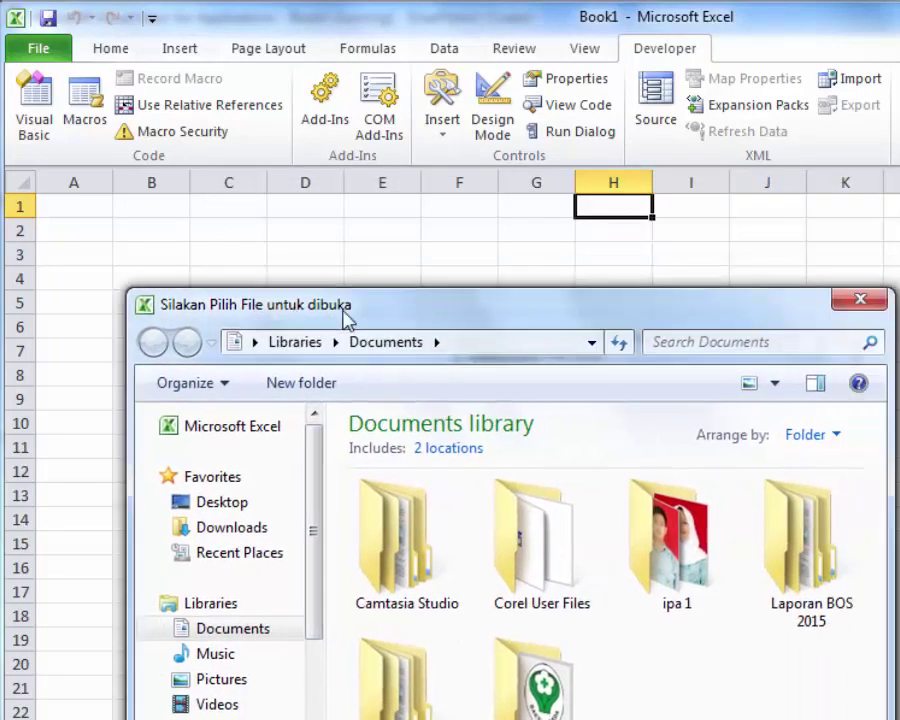
drag(443, 212, 350, 309)
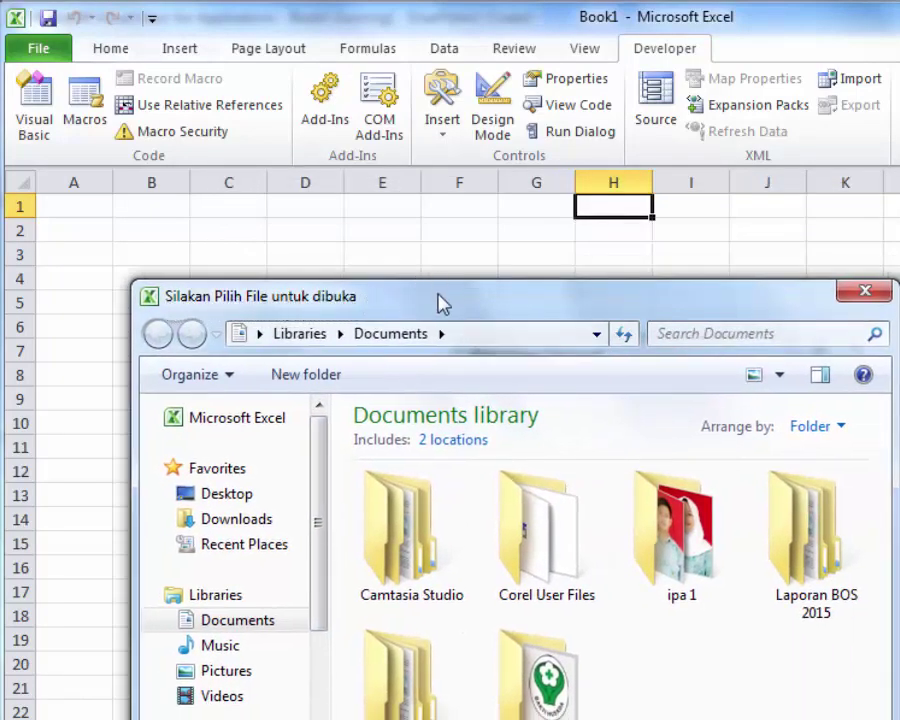
drag(443, 303, 426, 245)
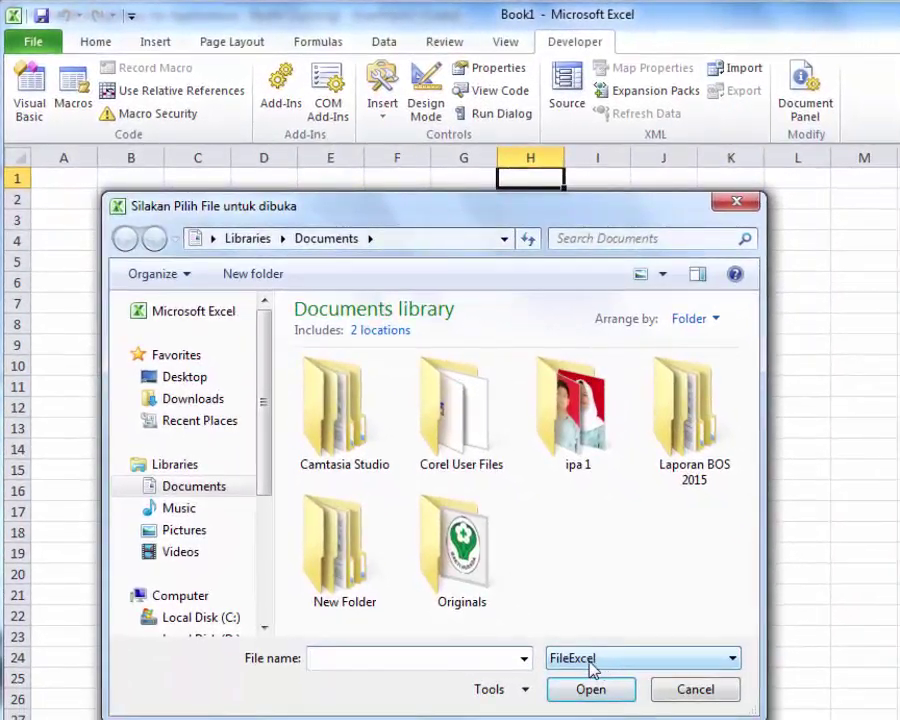
Step: Confirm the picker's file-type filter is set to FileExcel
click(612, 661)
click(620, 674)
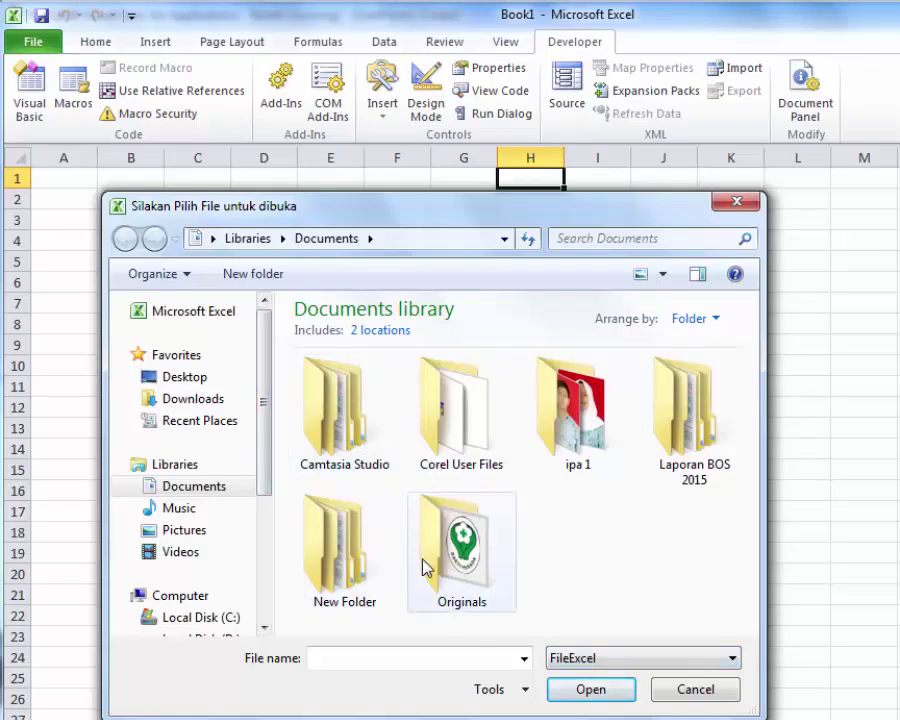
drag(265, 478, 262, 612)
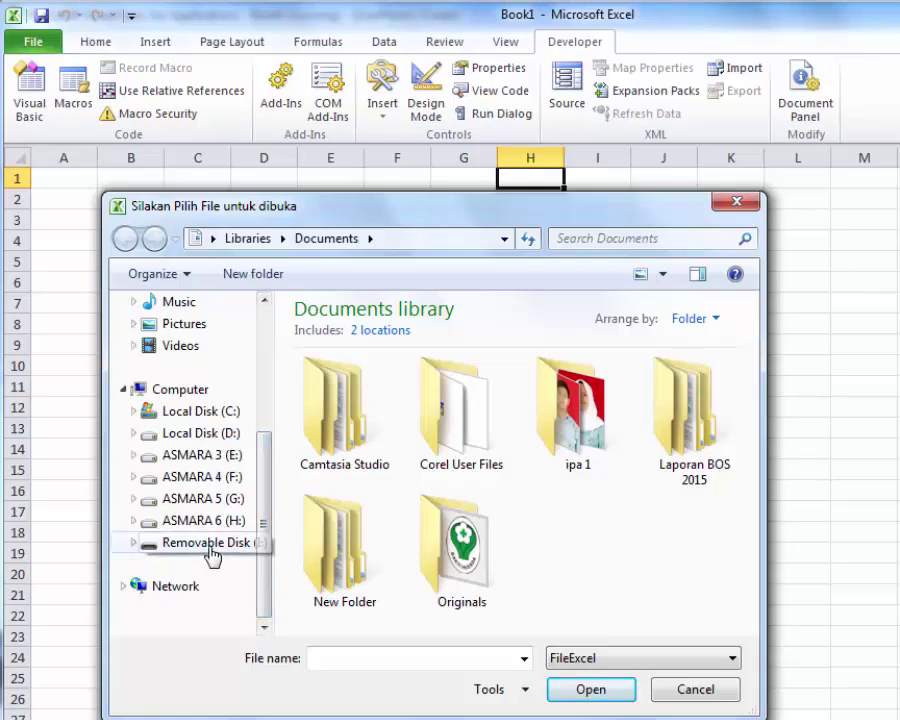
Step: Browse Removable Disk (I:) in the picker and widen the Type column to read file types
click(210, 545)
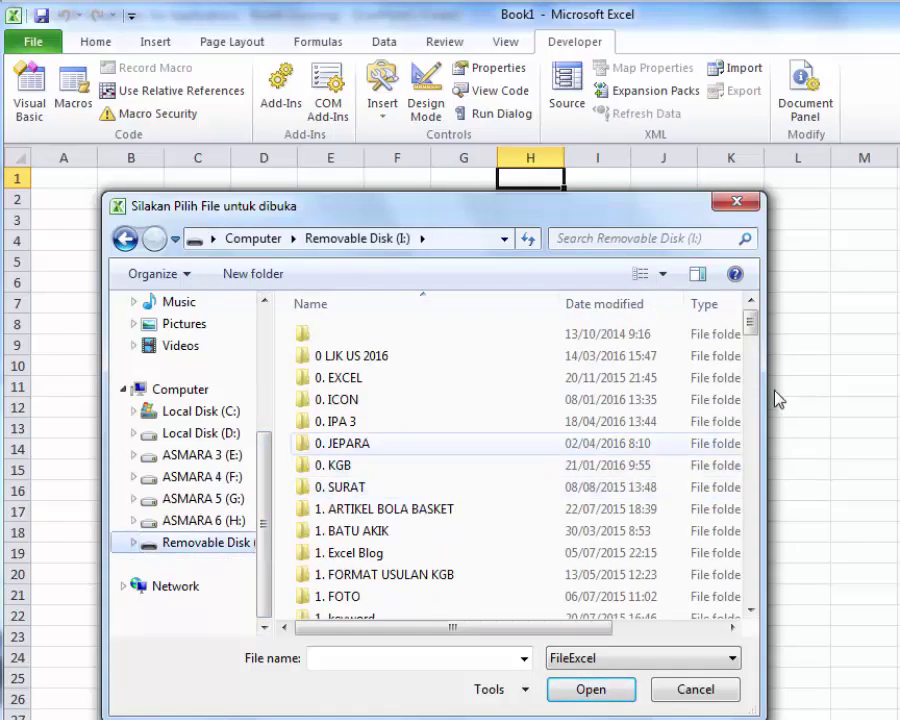
scroll(745, 460, down, 10)
scroll(745, 460, down, 10)
scroll(743, 566, down, 5)
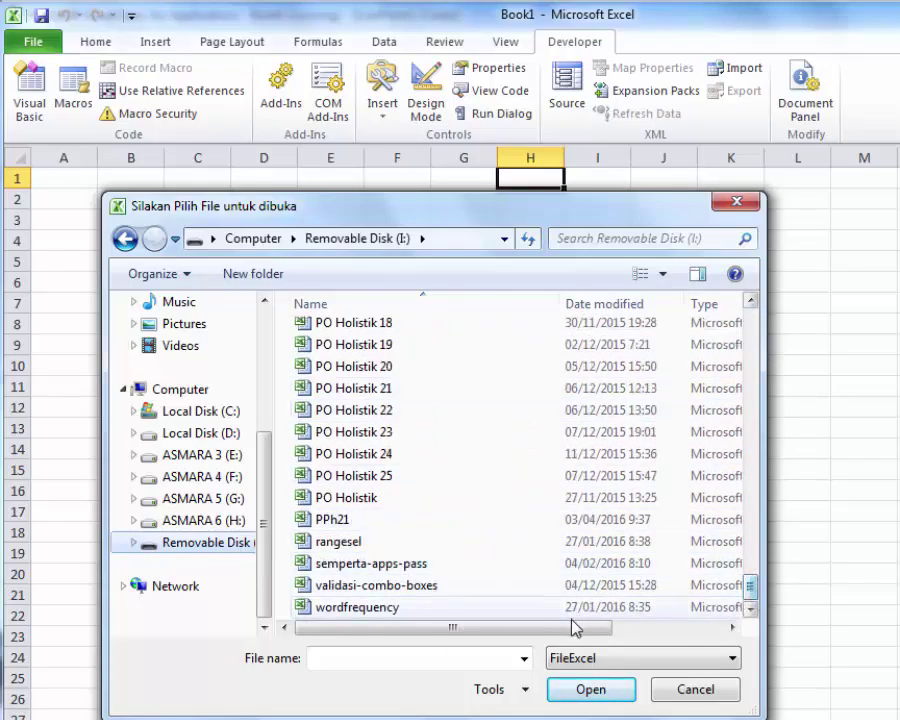
drag(575, 627, 690, 638)
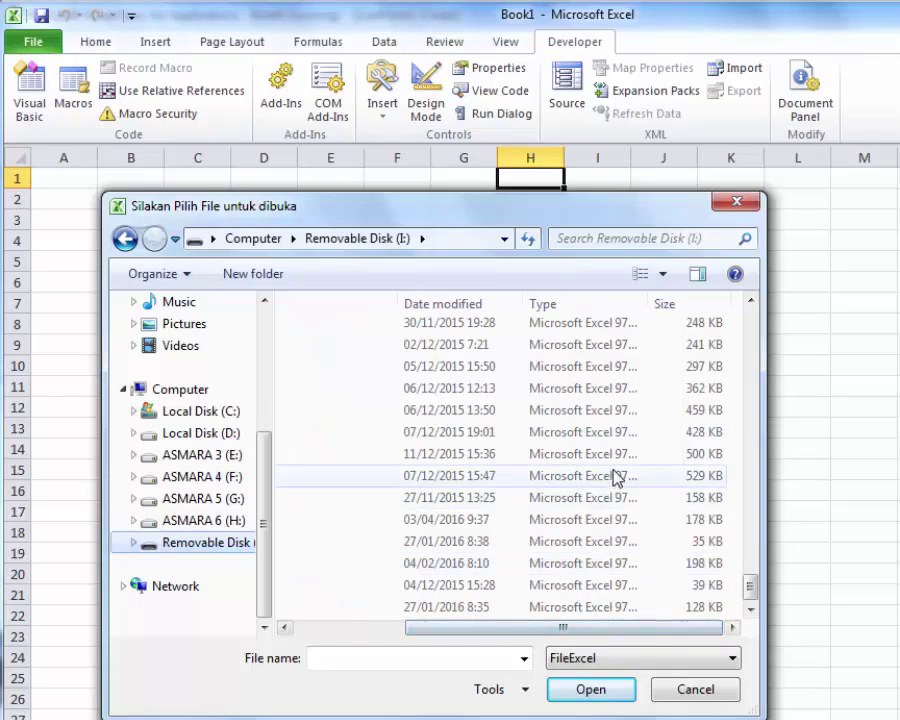
drag(647, 303, 697, 303)
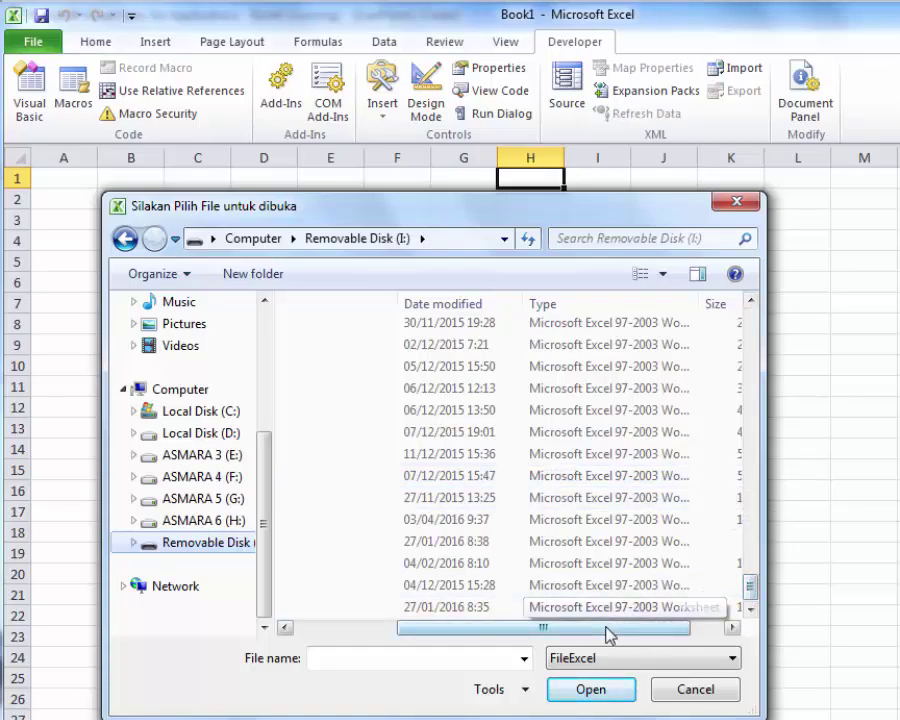
drag(609, 628, 448, 628)
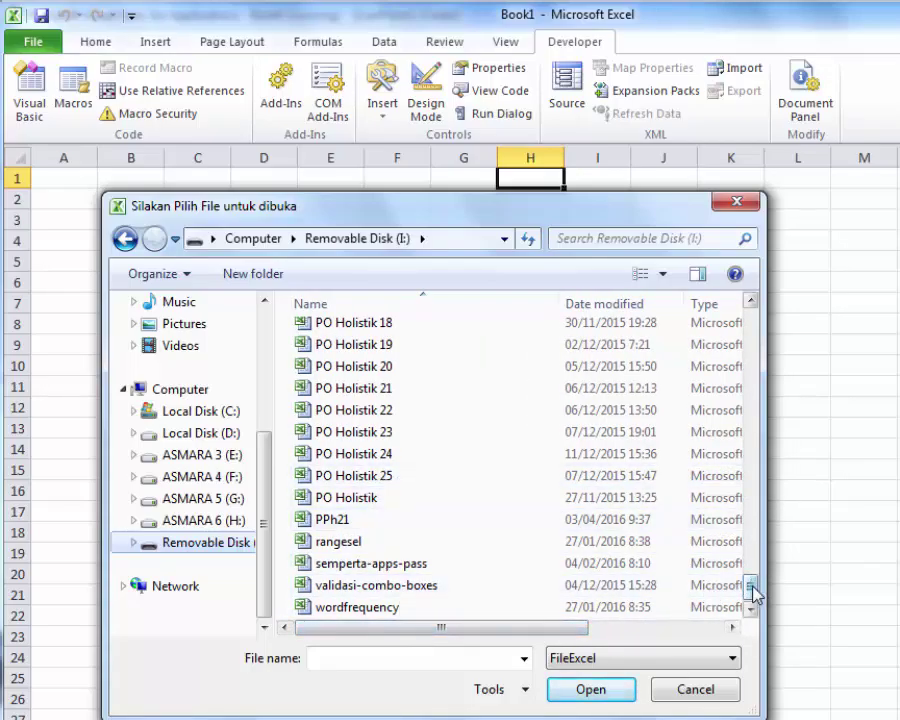
mouse_move(751, 584)
mouse_down()
mouse_move(763, 358)
mouse_move(754, 344)
mouse_move(727, 612)
mouse_up()
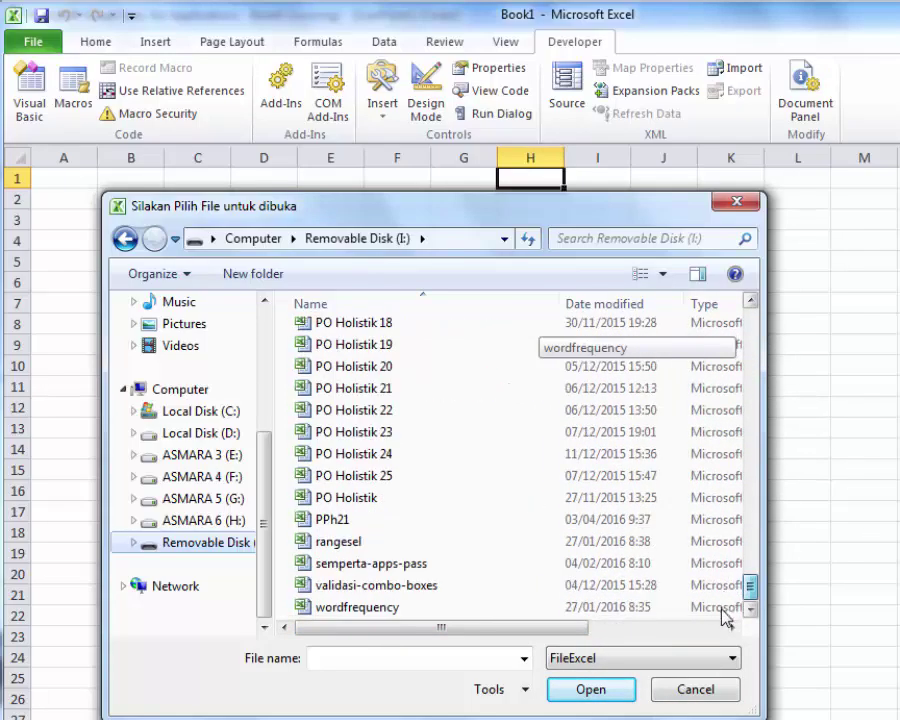
Step: Select the rangesel, PO Holistik and semperta-apps-pass workbooks, then cancel the picker
click(323, 540)
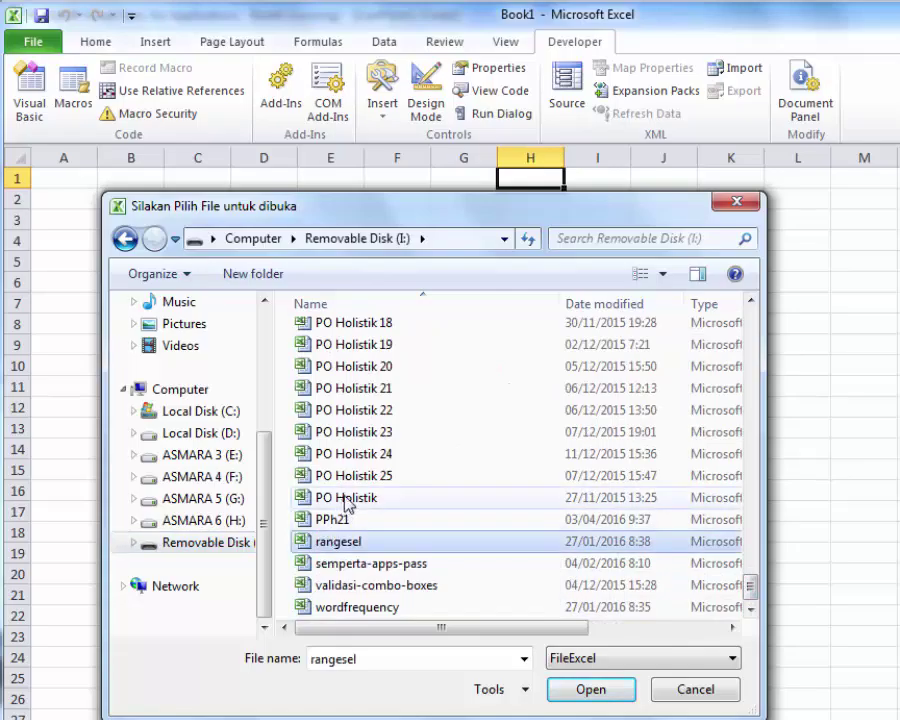
click(346, 497)
click(365, 564)
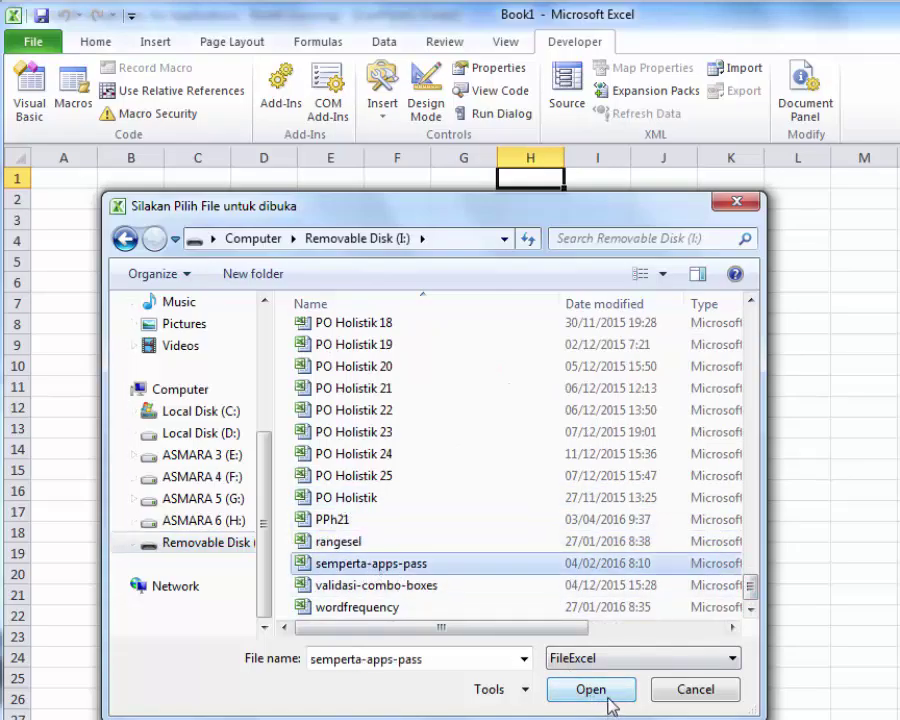
drag(751, 588, 767, 311)
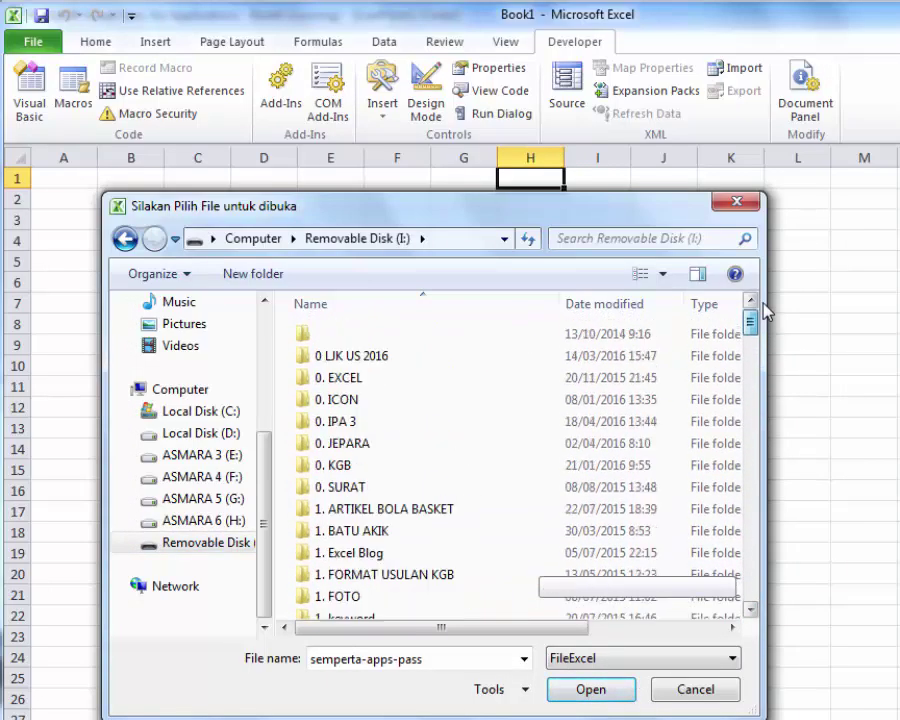
click(706, 688)
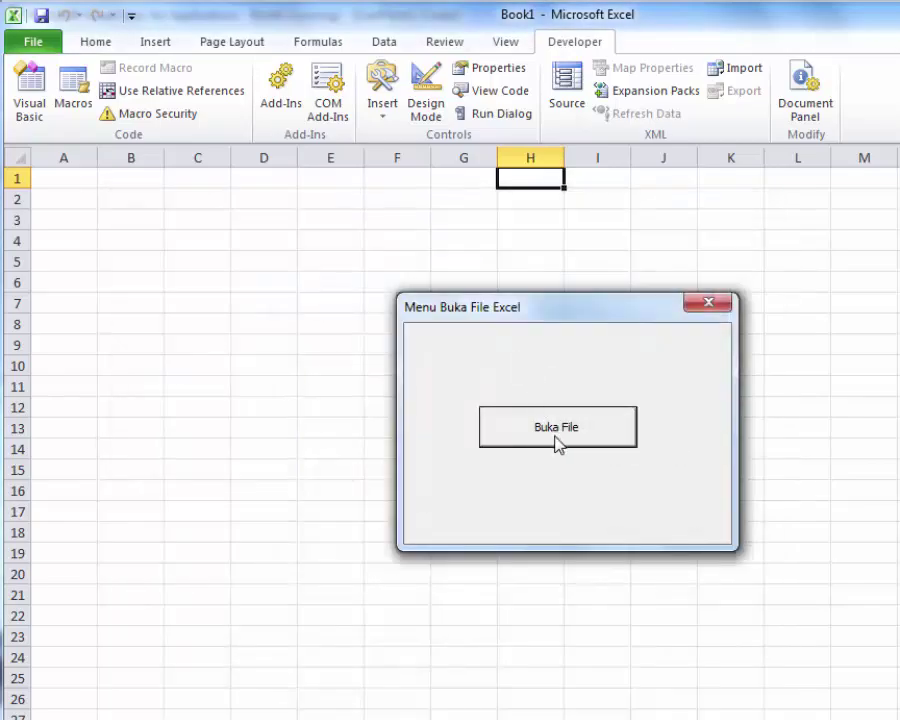
Step: Reopen and cancel the file picker twice, then close the Menu Buka File Excel form
click(559, 438)
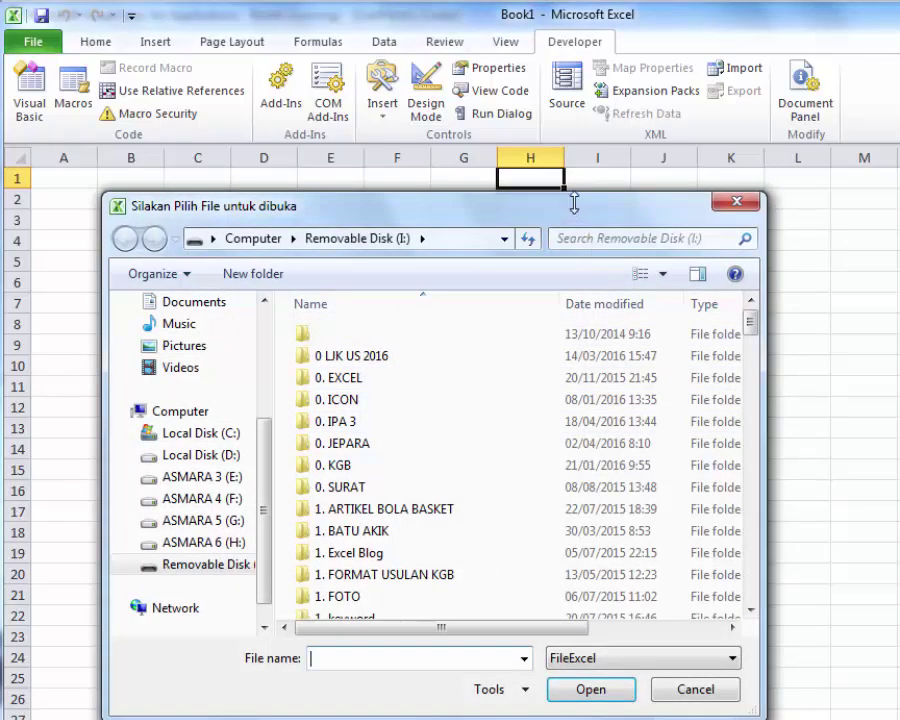
click(693, 692)
click(531, 423)
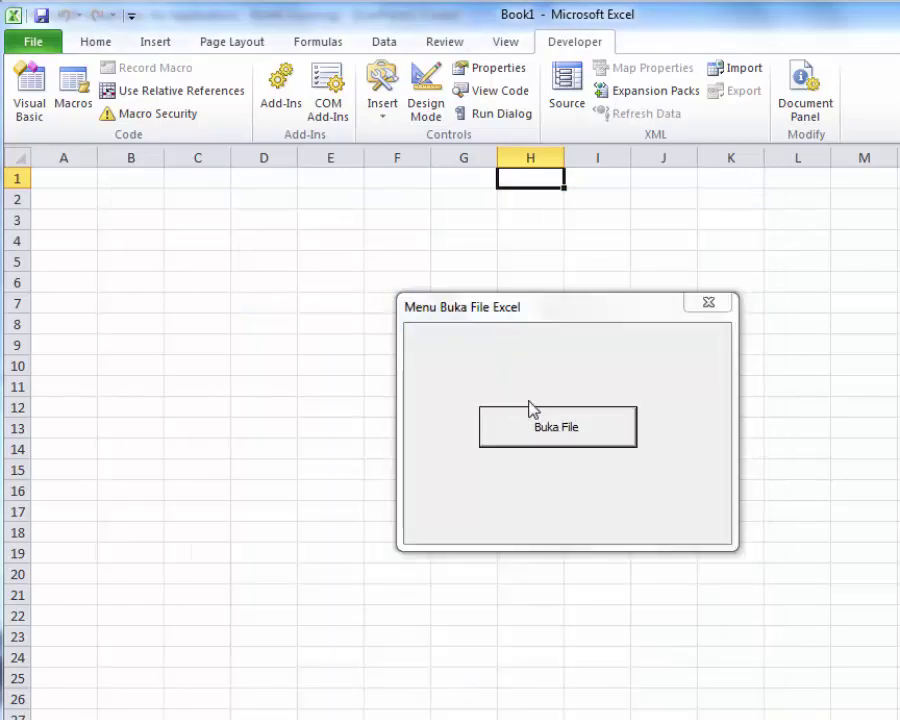
drag(588, 220, 648, 234)
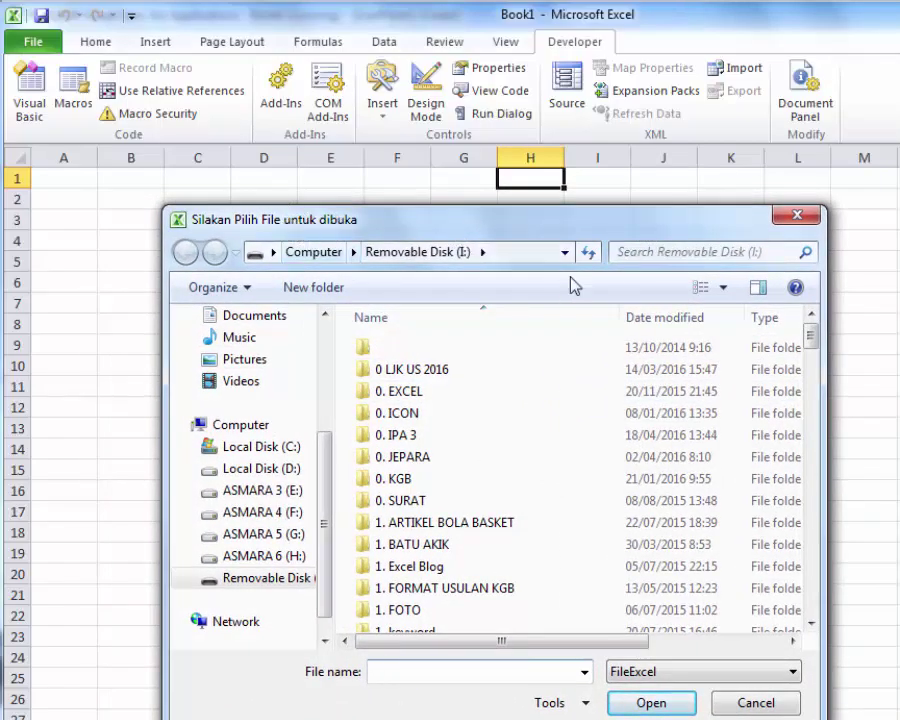
click(797, 215)
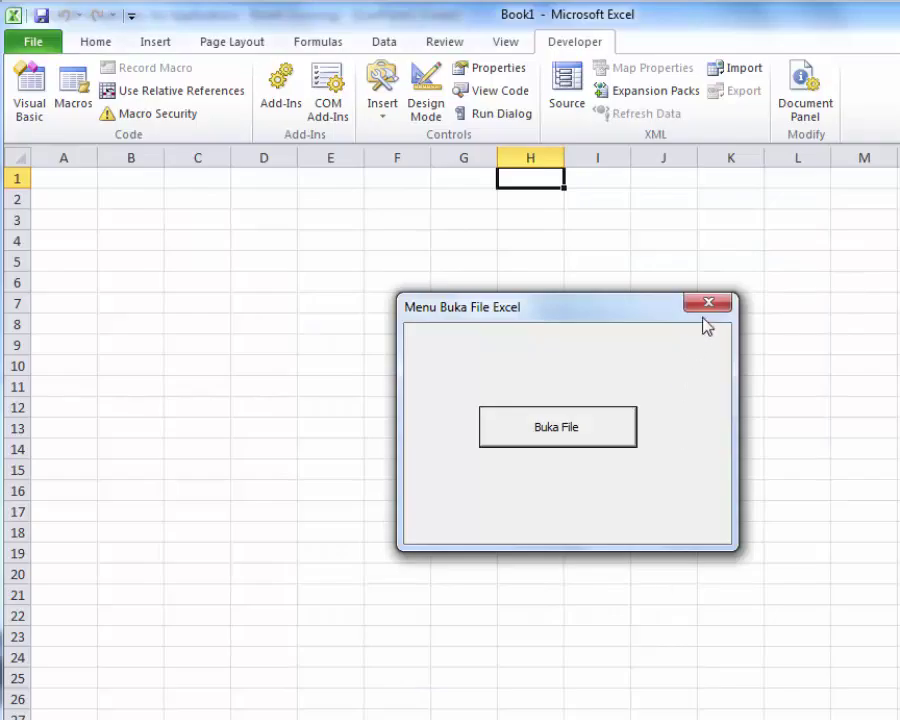
click(708, 302)
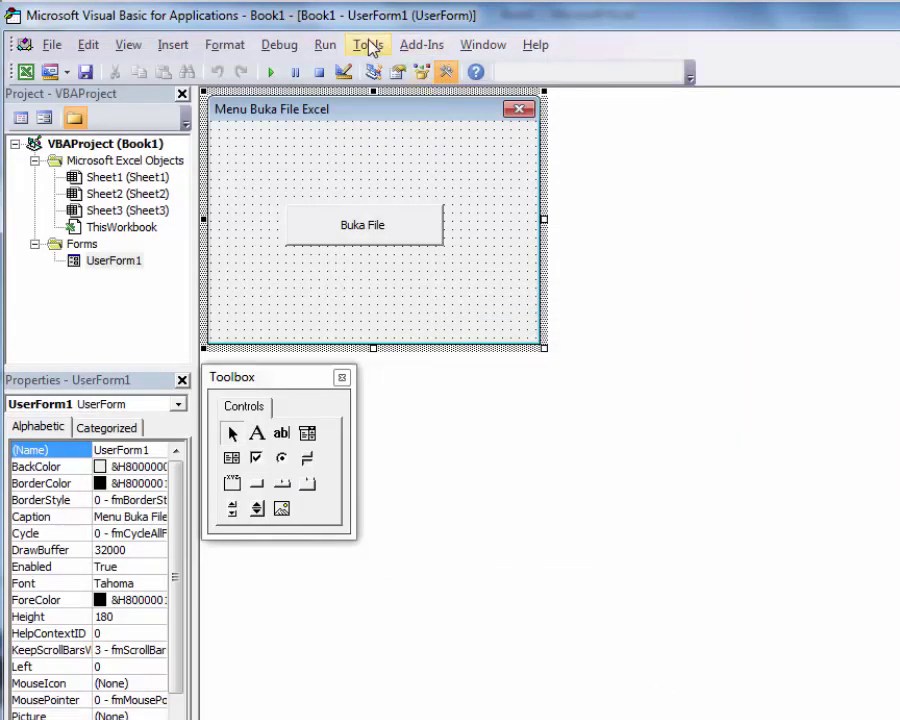
Step: Show the Buka File button's TombolBukaFile_Click code and select the whole procedure to review it
double_click(380, 223)
click(265, 126)
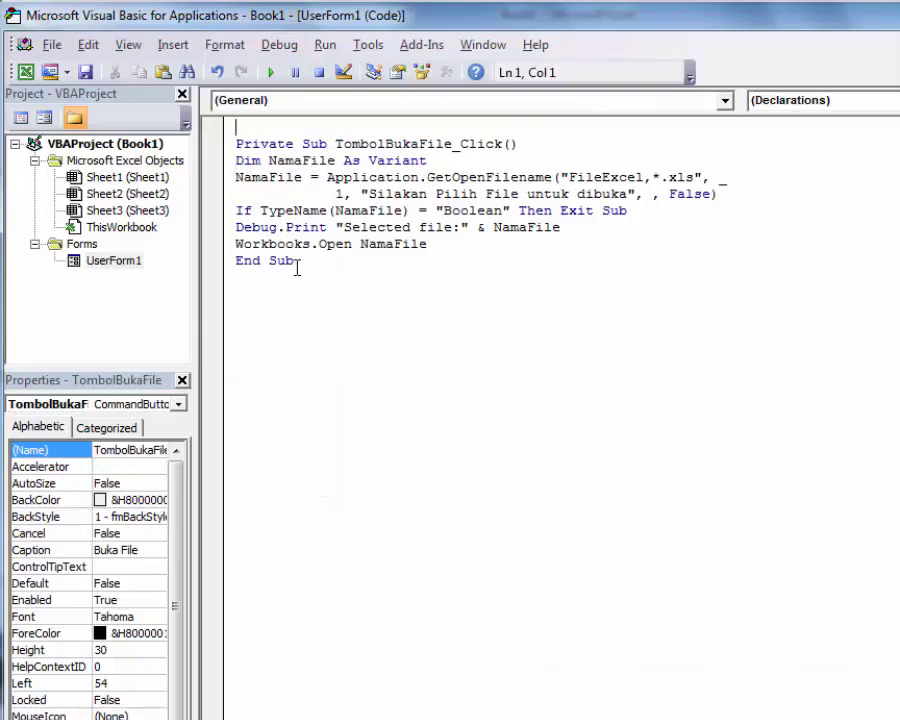
drag(296, 262, 236, 126)
click(558, 440)
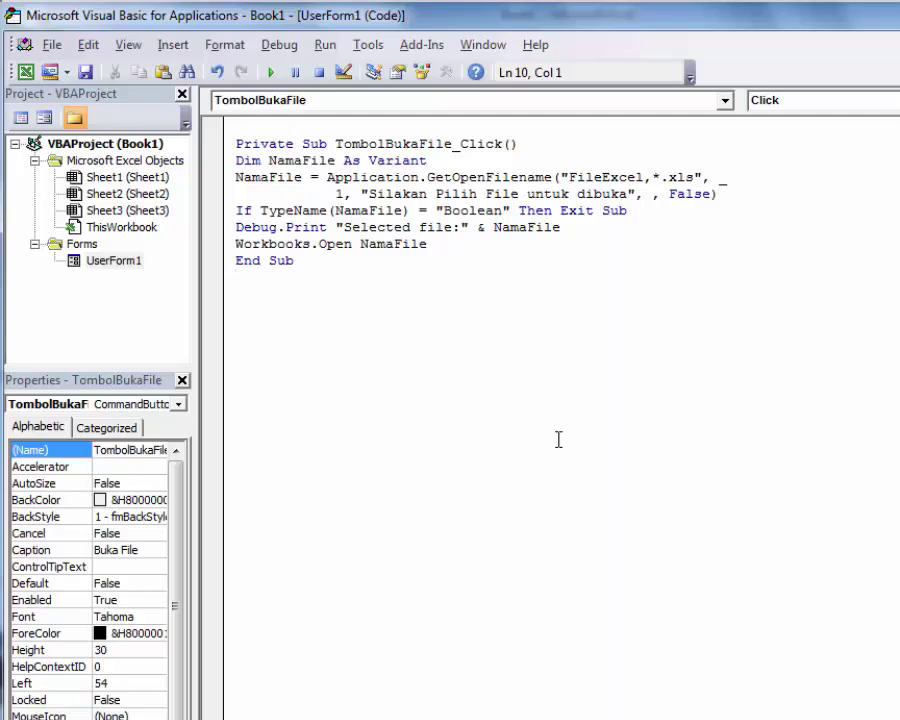
click(294, 131)
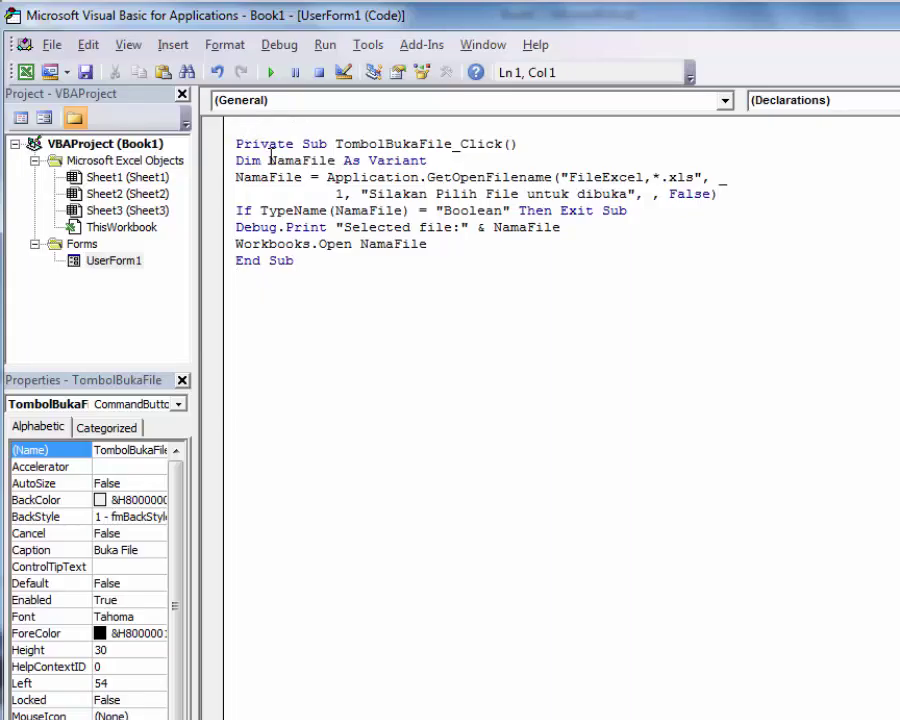